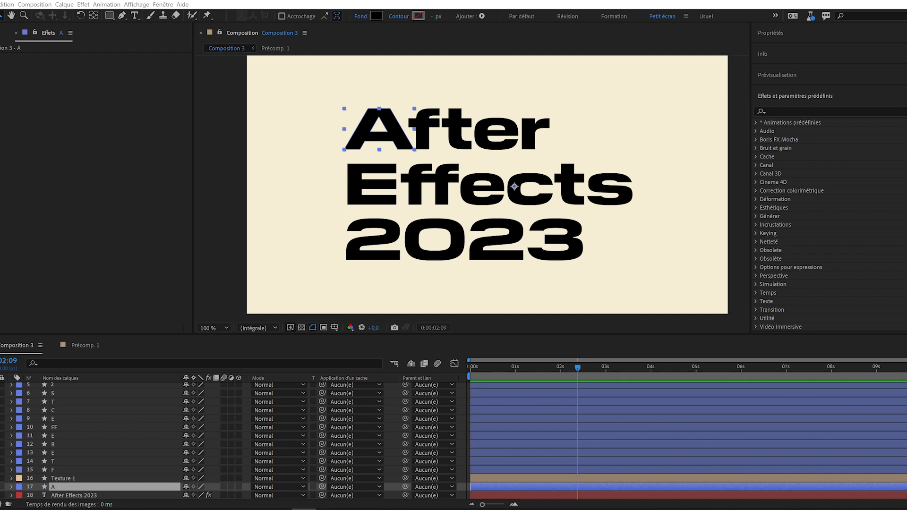
# Step: Switch to Creative Cloud Desktop, look through the installed and available Beta applications, and move its window out of the way
pyautogui.moveTo(1, 35); pyautogui.dragTo(290, 85)
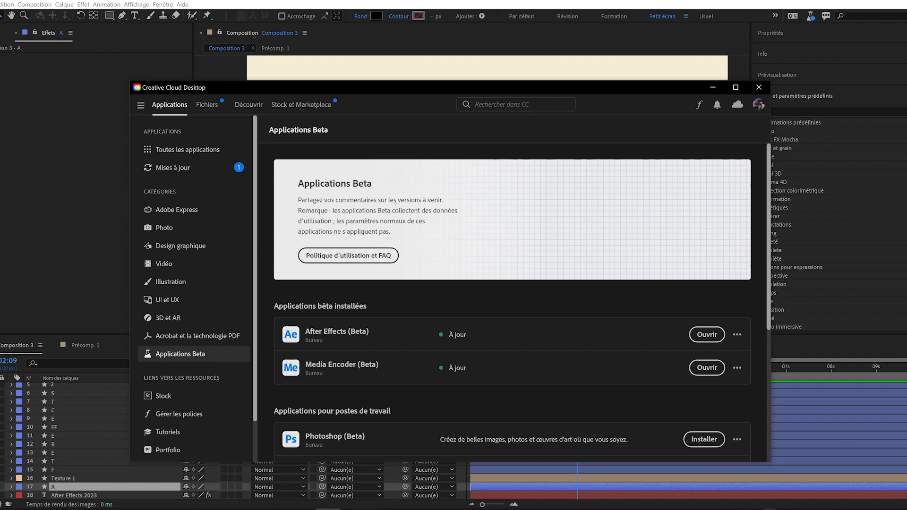
pyautogui.click(770, 509)
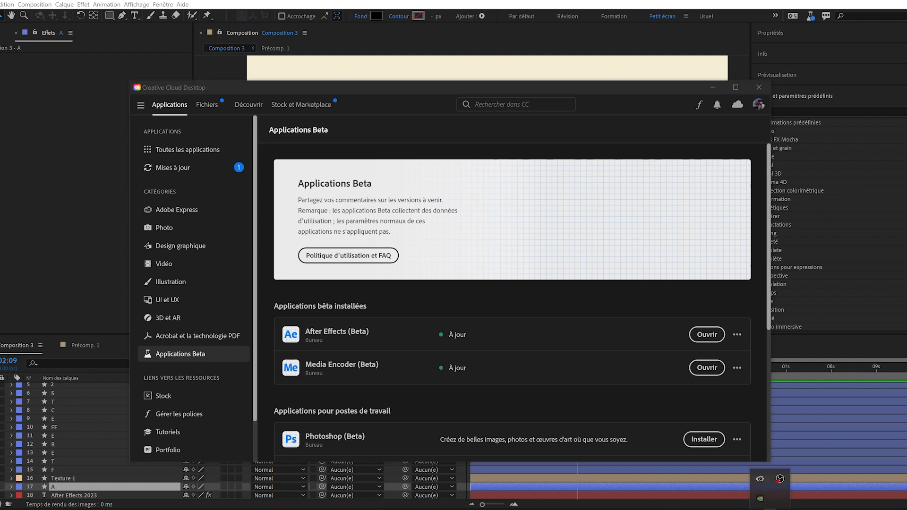
pyautogui.click(759, 478)
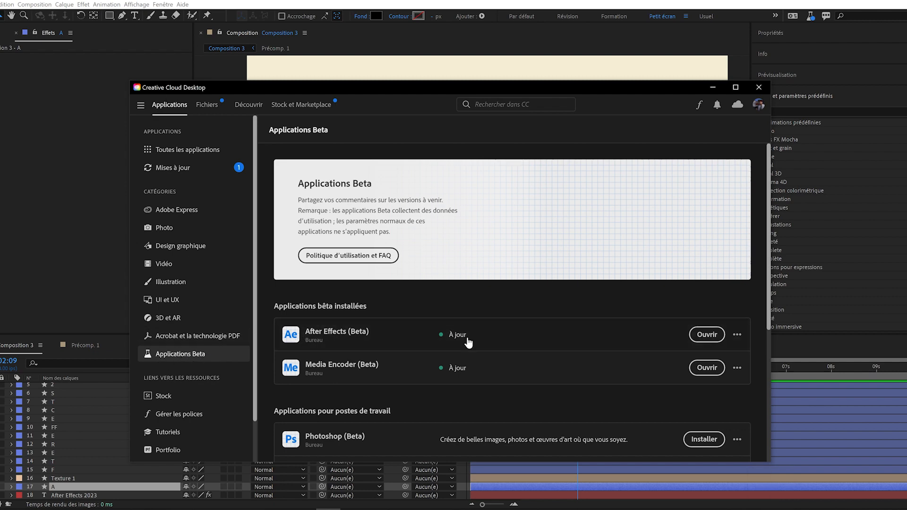
pyautogui.scroll(-3, 468, 342)
pyautogui.scroll(-2, 468, 342)
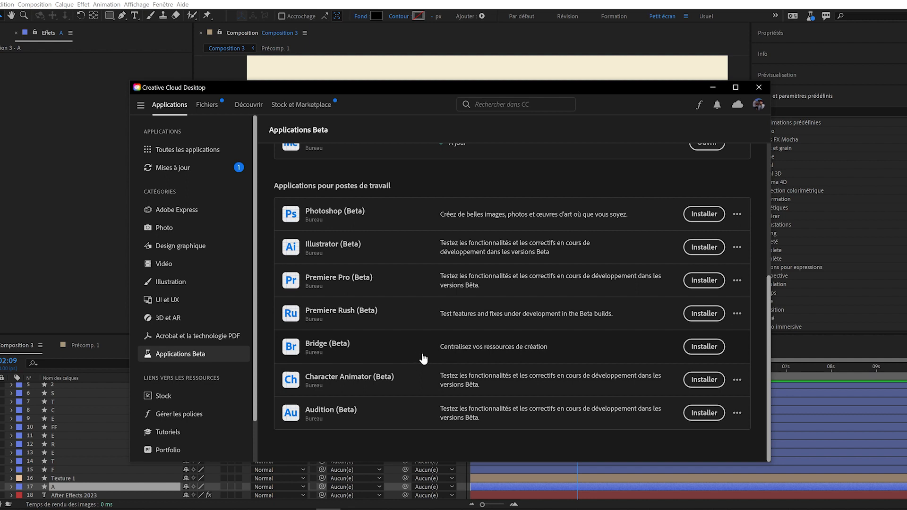
pyautogui.scroll(5, 420, 359)
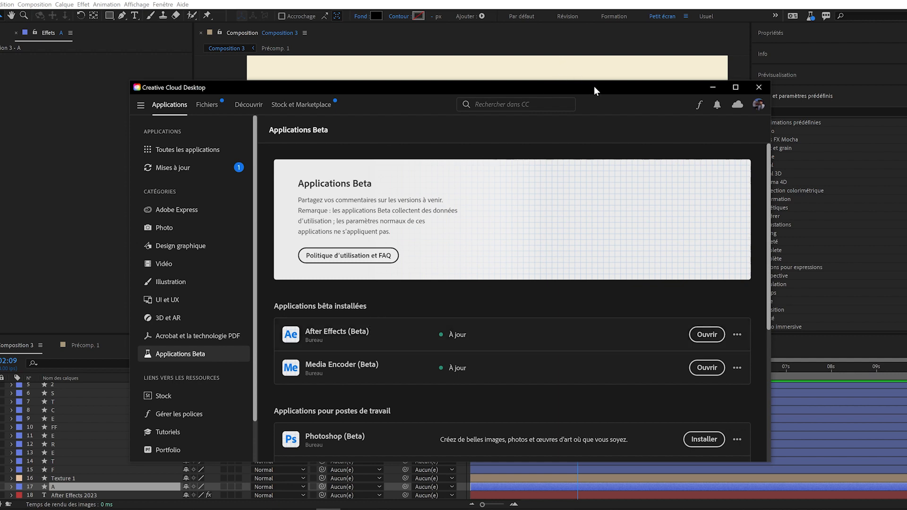
pyautogui.moveTo(598, 87); pyautogui.dragTo(0, 59)
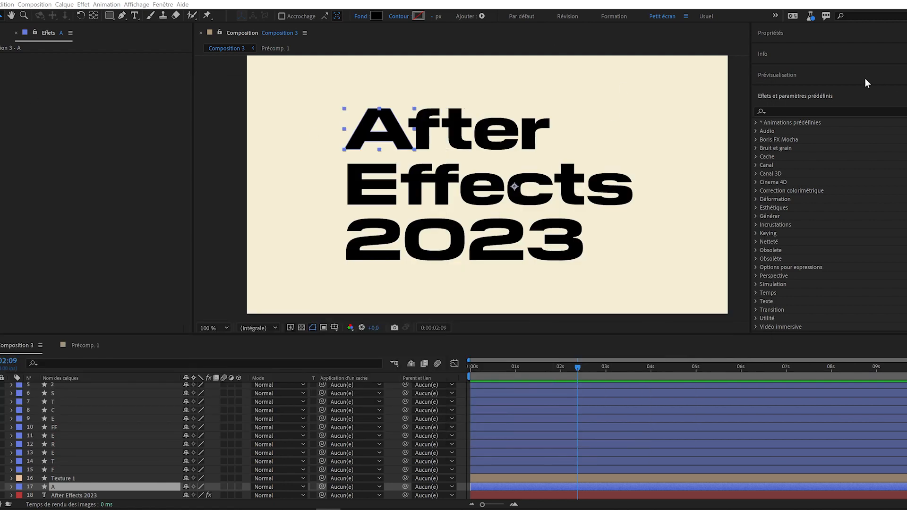
# Step: Switch to After Effects and read the new changes and the full list of changes in the What's new in Beta window
pyautogui.click(811, 17)
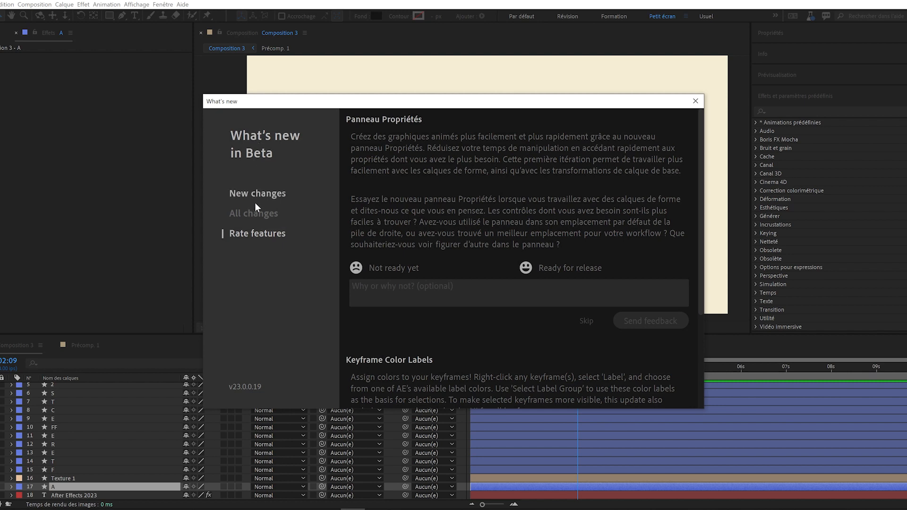
pyautogui.click(260, 196)
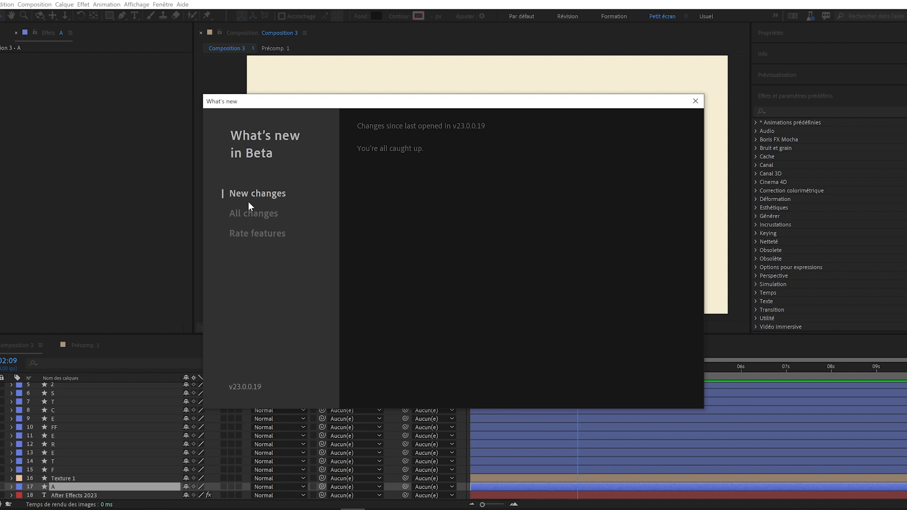
pyautogui.click(257, 214)
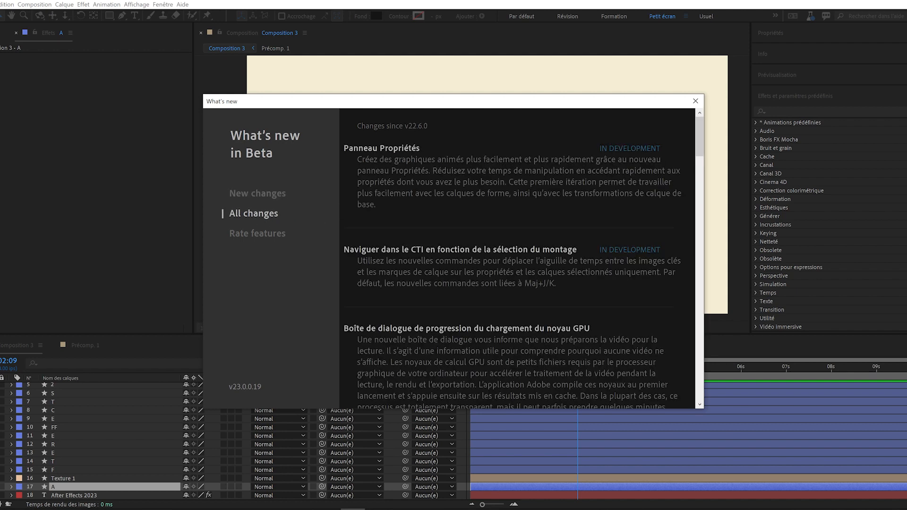
pyautogui.scroll(-5, 515, 258)
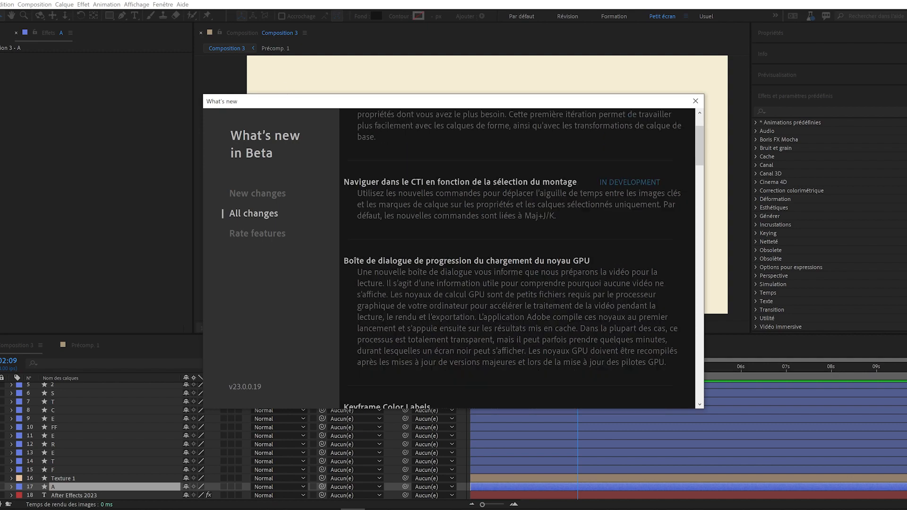
pyautogui.scroll(-10, 515, 258)
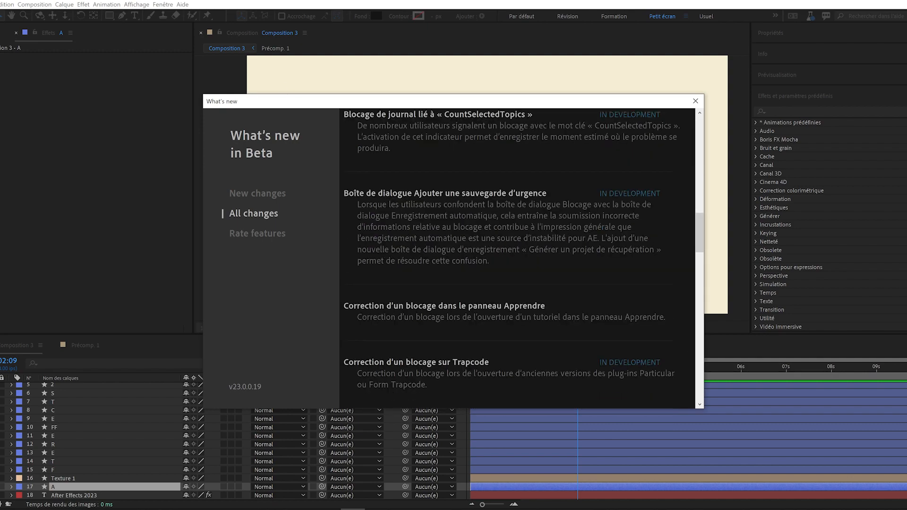
pyautogui.scroll(8, 515, 258)
# Step: Look over the beta features open for rating, and close the What's new window
pyautogui.click(273, 235)
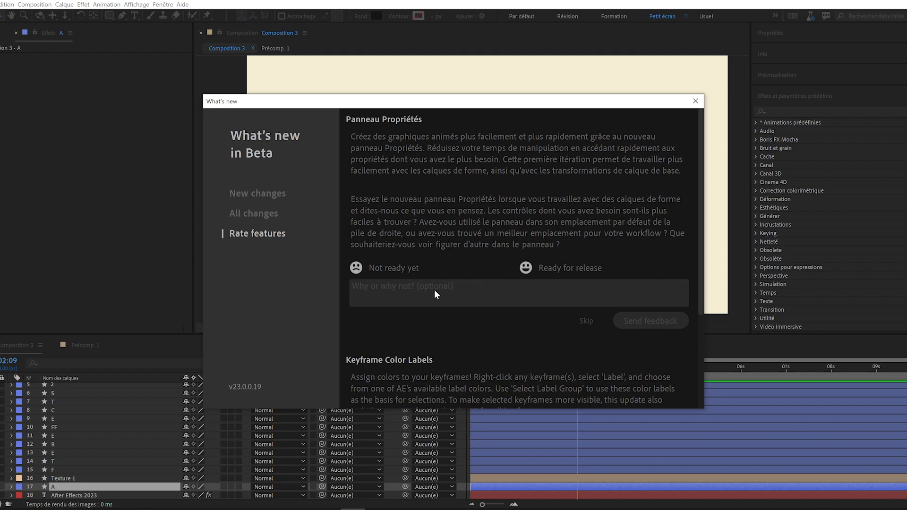
pyautogui.scroll(-3, 434, 290)
pyautogui.scroll(3, 434, 294)
pyautogui.click(696, 101)
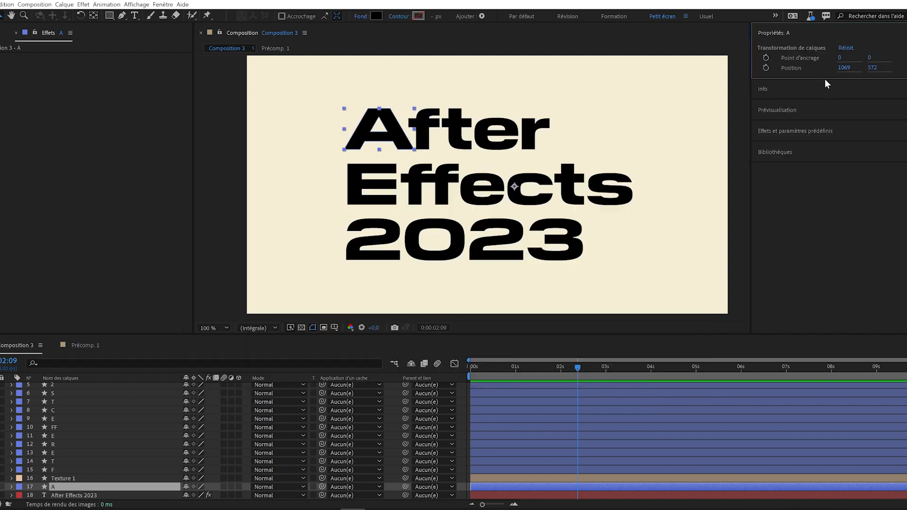
# Step: Enlarge the properties display of layer A to view its shape group A, and widen the composition viewer
pyautogui.moveTo(826, 79); pyautogui.dragTo(813, 309)
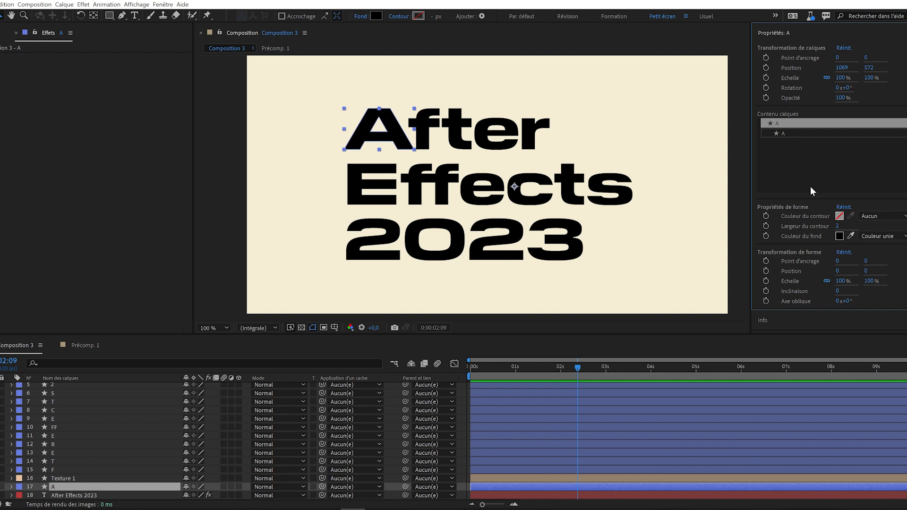
pyautogui.click(792, 133)
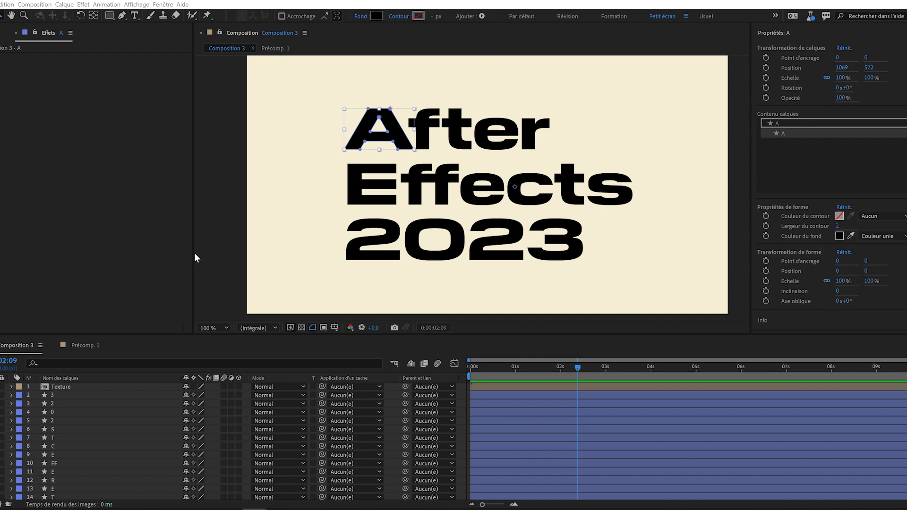
pyautogui.moveTo(195, 254); pyautogui.dragTo(126, 256)
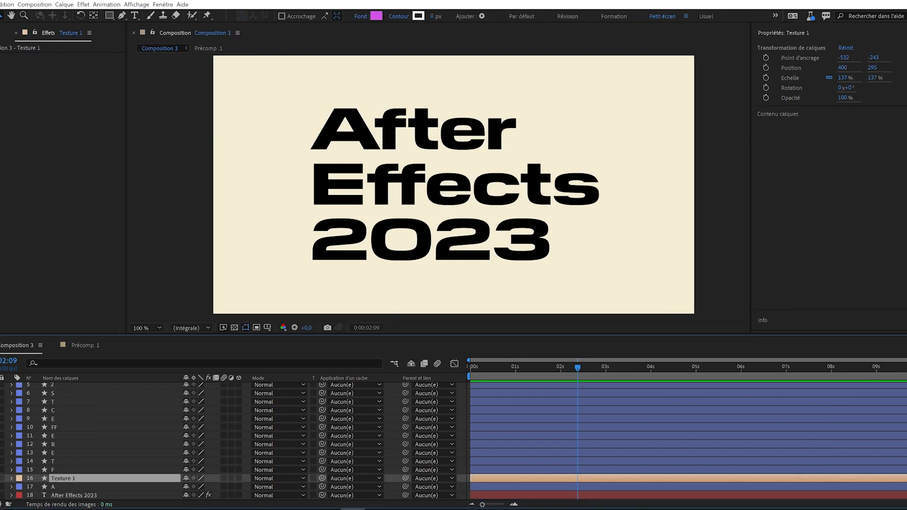
# Step: Make the Texture 1 layer visible and assign it as the track matte of layer A
pyautogui.click(0, 479)
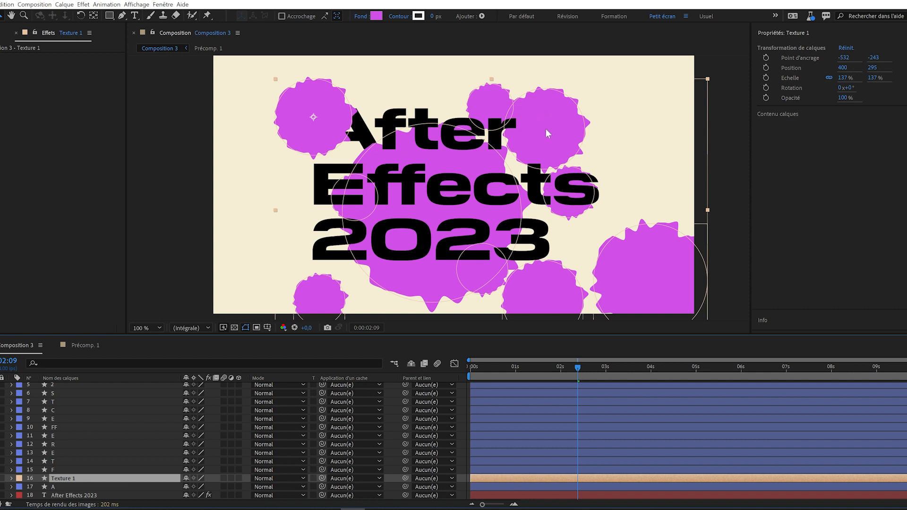
pyautogui.click(56, 488)
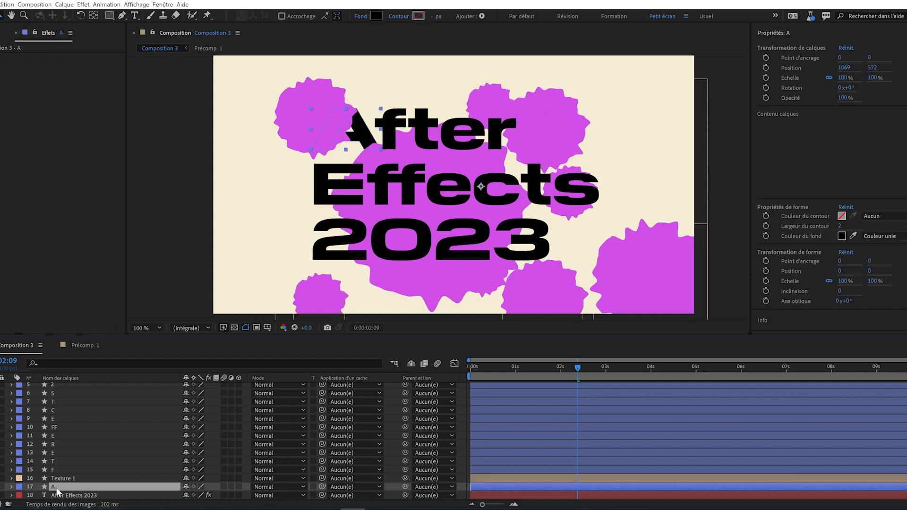
pyautogui.click(63, 478)
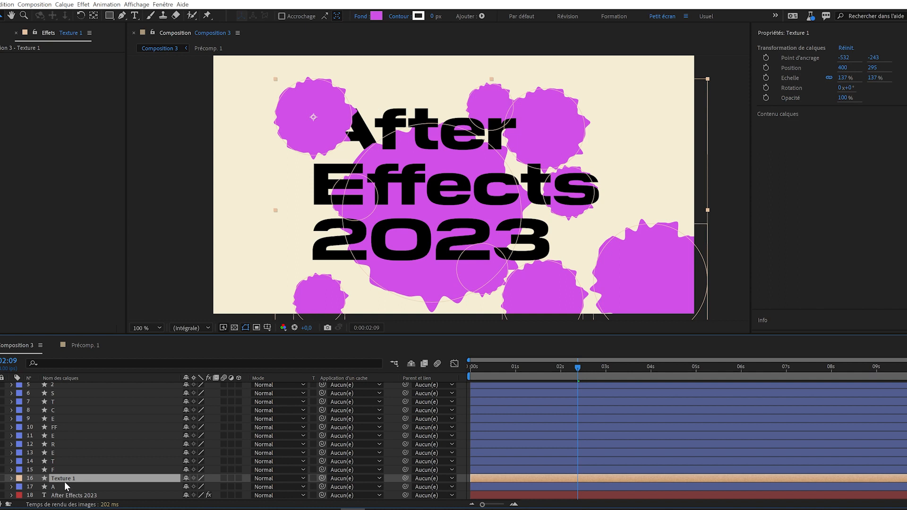
pyautogui.click(63, 486)
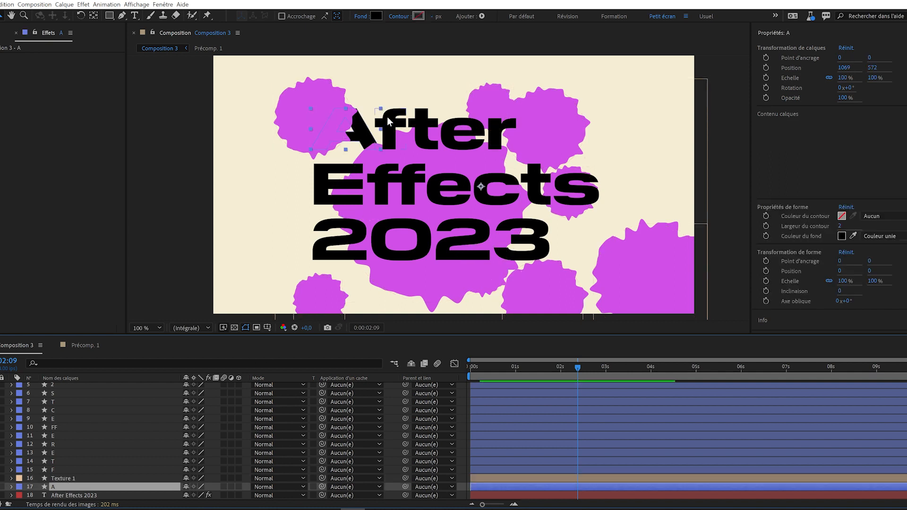
pyautogui.click(338, 487)
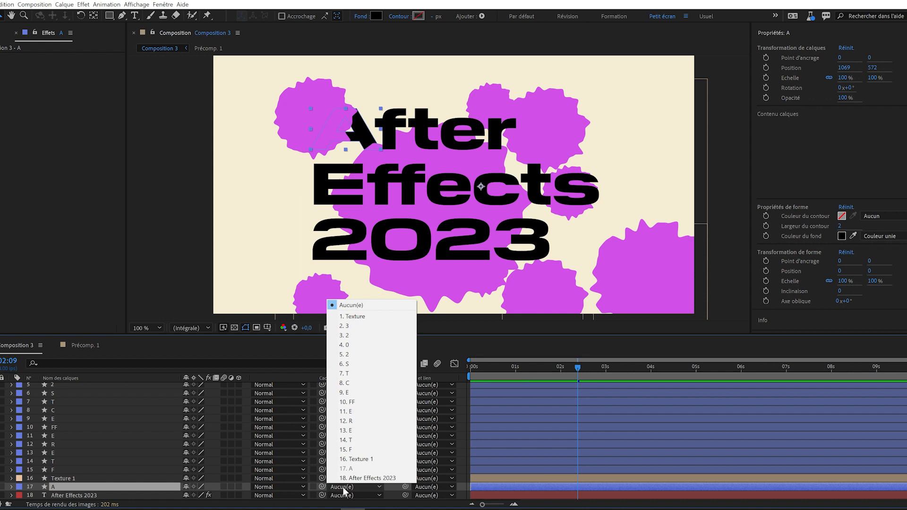
pyautogui.click(362, 459)
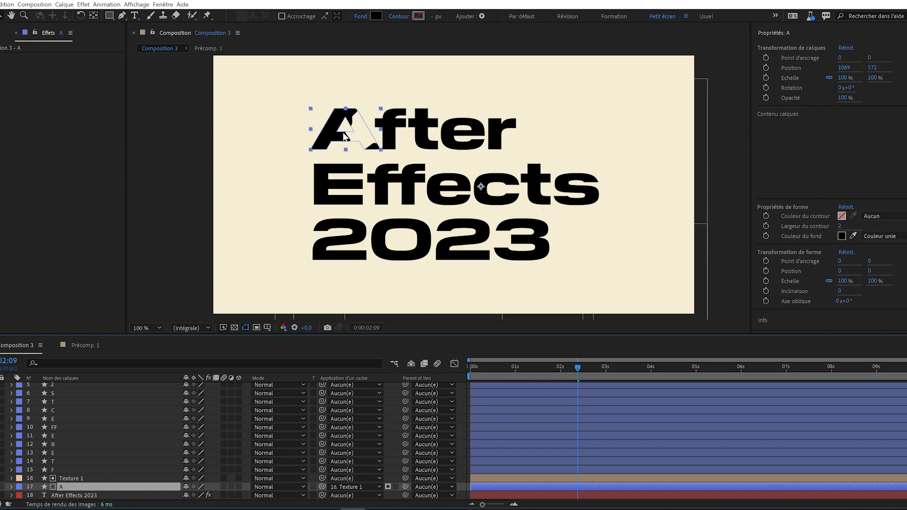
# Step: Reveal the position of Texture 1 and shift the layer horizontally to 418.5, 294.5
pyautogui.scroll(2, 361, 116)
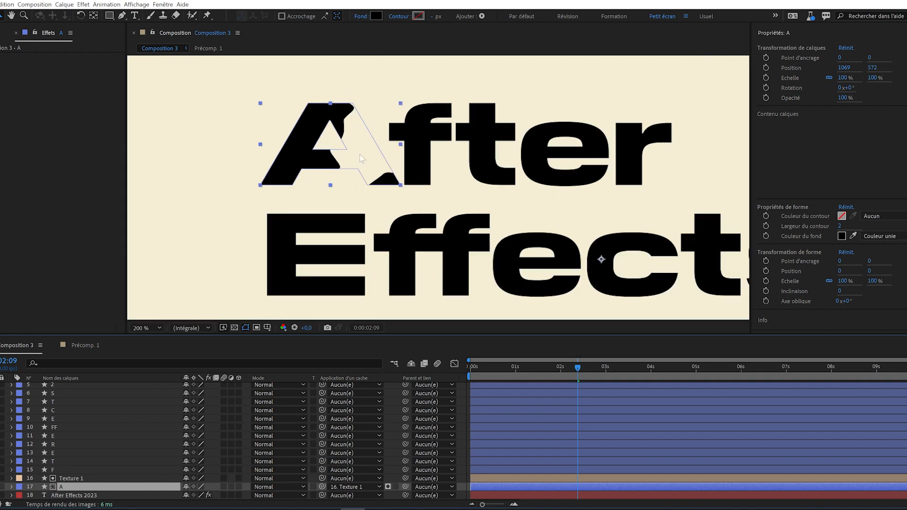
pyautogui.click(79, 479)
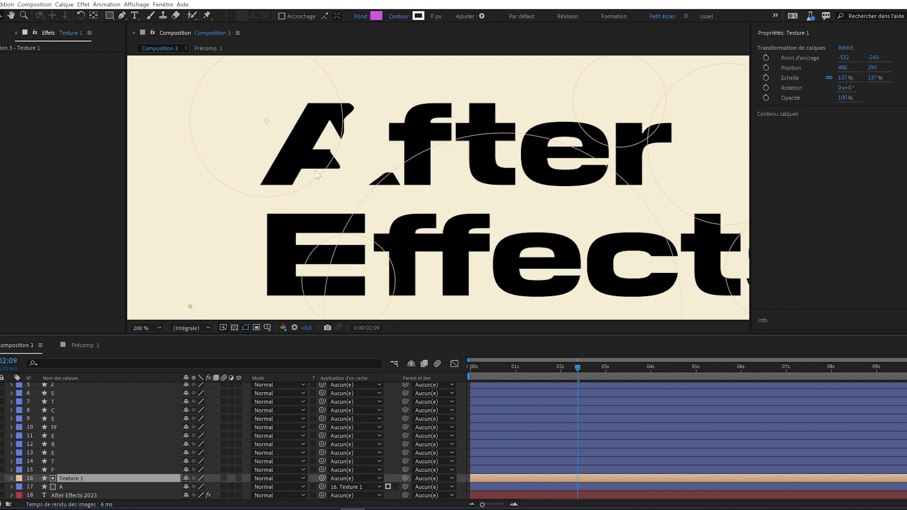
pyautogui.press('p')
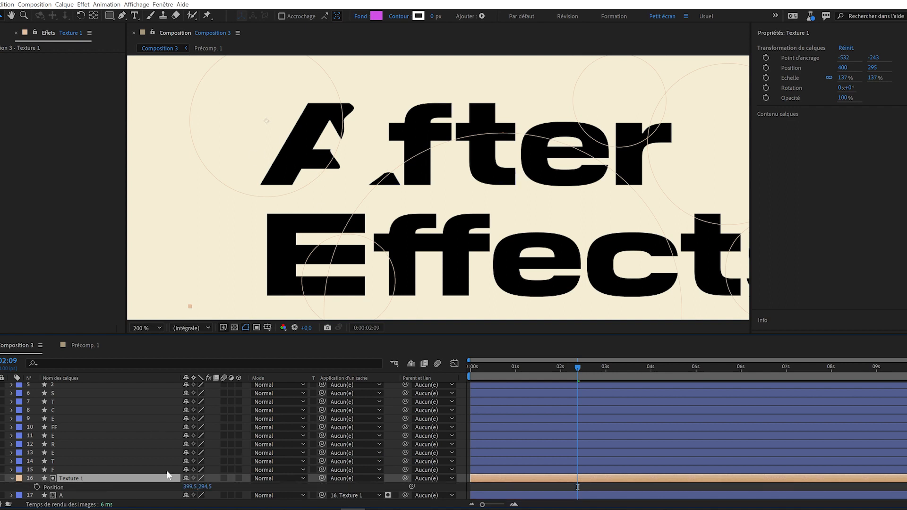
pyautogui.moveTo(191, 487); pyautogui.dragTo(211, 499)
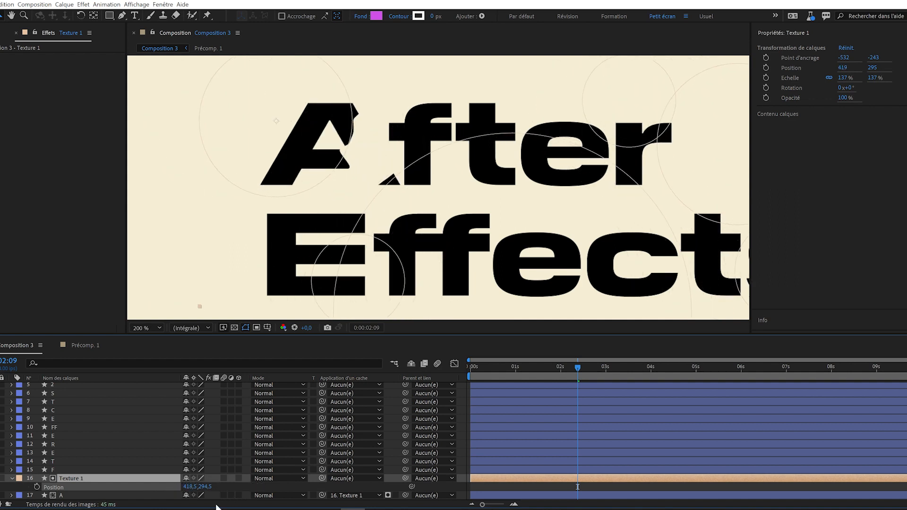
# Step: Duplicate the Texture 1 layer and place the copy directly above layer F
pyautogui.scroll(-1, 78, 495)
pyautogui.click(78, 486)
pyautogui.scroll(-2, 410, 244)
pyautogui.moveTo(449, 217); pyautogui.dragTo(425, 145)
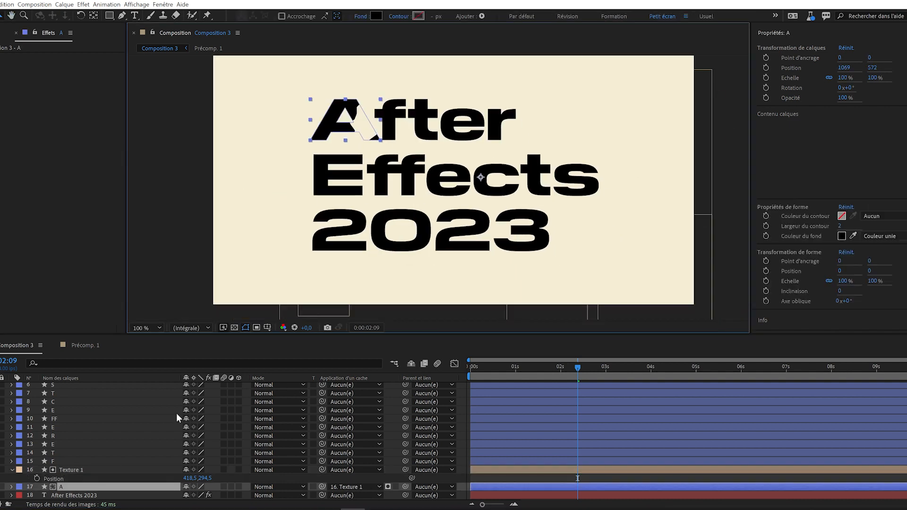
pyautogui.click(73, 470)
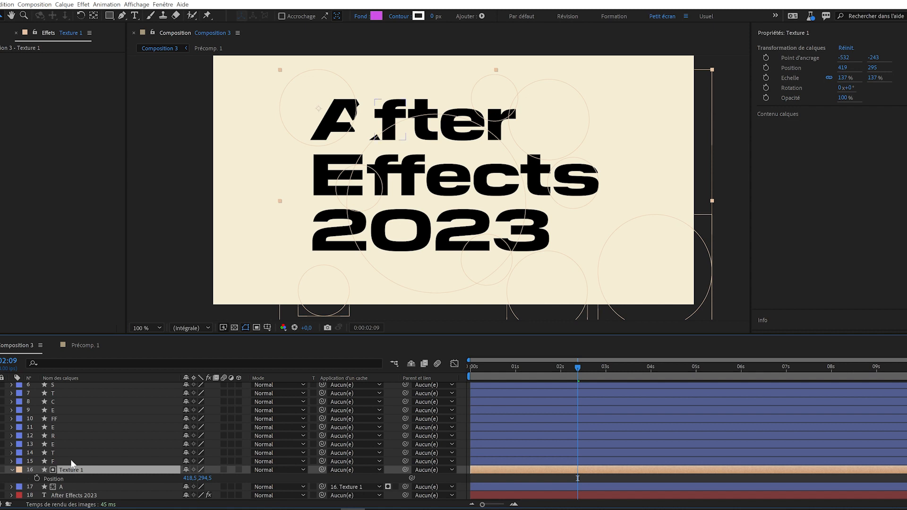
pyautogui.click(73, 462)
pyautogui.click(57, 470)
pyautogui.hotkey('ctrl', 'd')
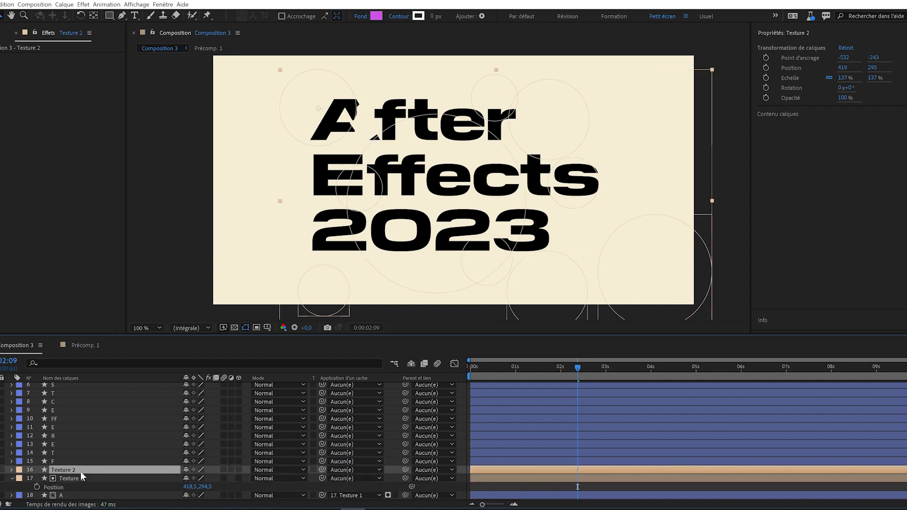
pyautogui.moveTo(81, 472); pyautogui.dragTo(78, 459)
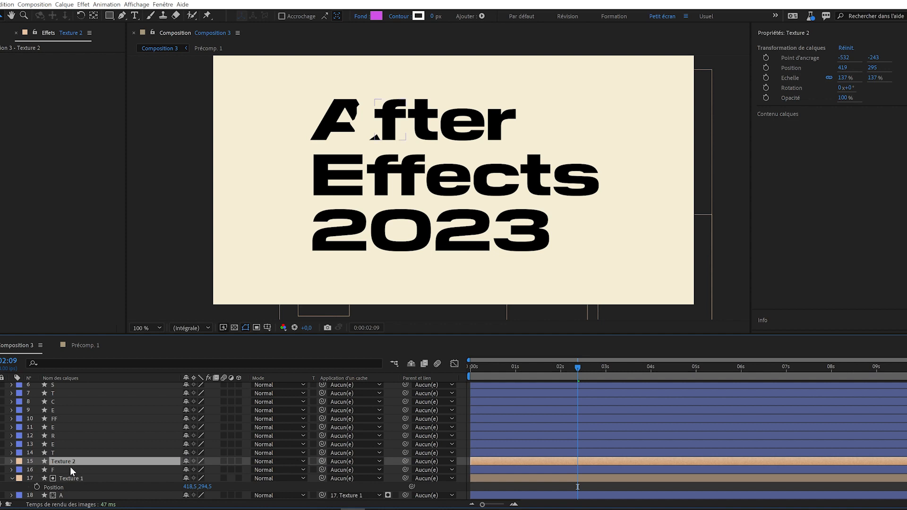
# Step: Assign Texture 2 as the track matte of layer F and move the current time to 0:00:01:06
pyautogui.click(64, 470)
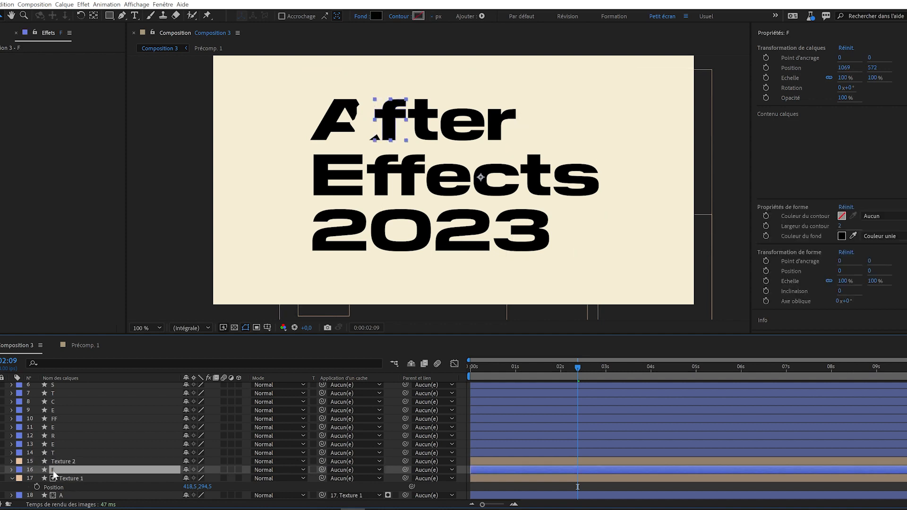
pyautogui.click(359, 469)
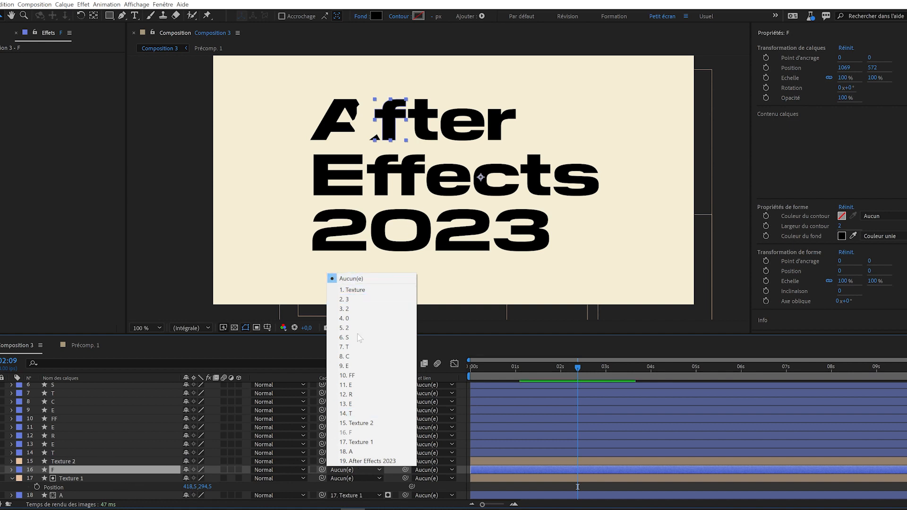
pyautogui.click(356, 423)
pyautogui.moveTo(555, 371); pyautogui.dragTo(526, 375)
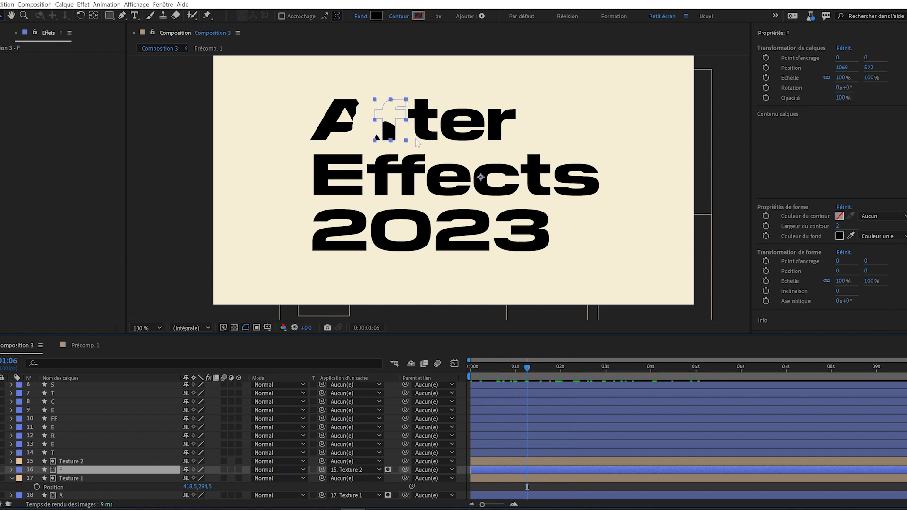
pyautogui.scroll(-1, 78, 468)
pyautogui.click(78, 468)
pyautogui.click(82, 453)
pyautogui.click(79, 469)
pyautogui.click(79, 453)
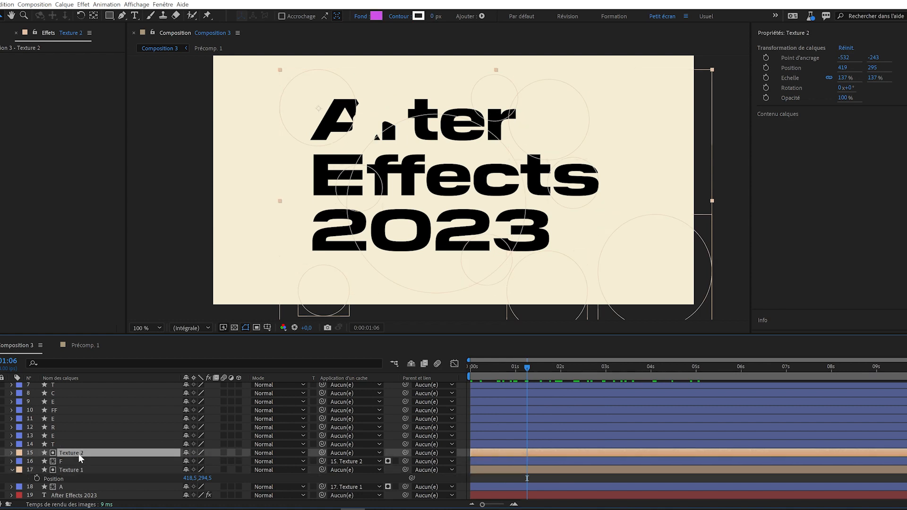
pyautogui.click(80, 469)
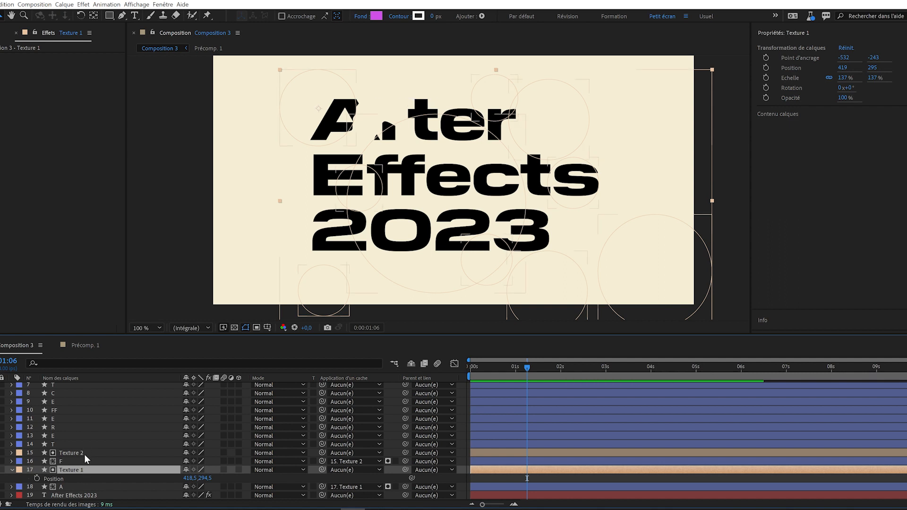
# Step: Delete the Texture 2 layer and remove the Texture 1 track matte from layer A
pyautogui.click(84, 455)
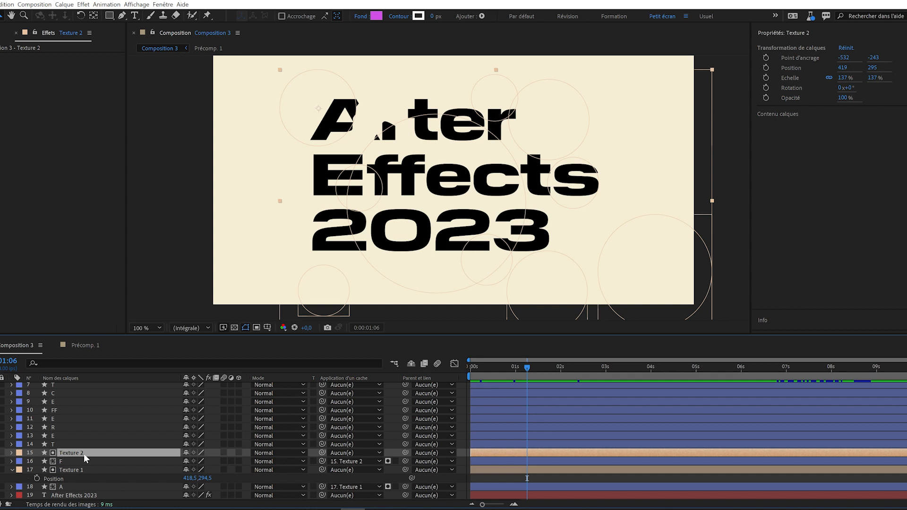
pyautogui.press('Delete')
pyautogui.click(84, 469)
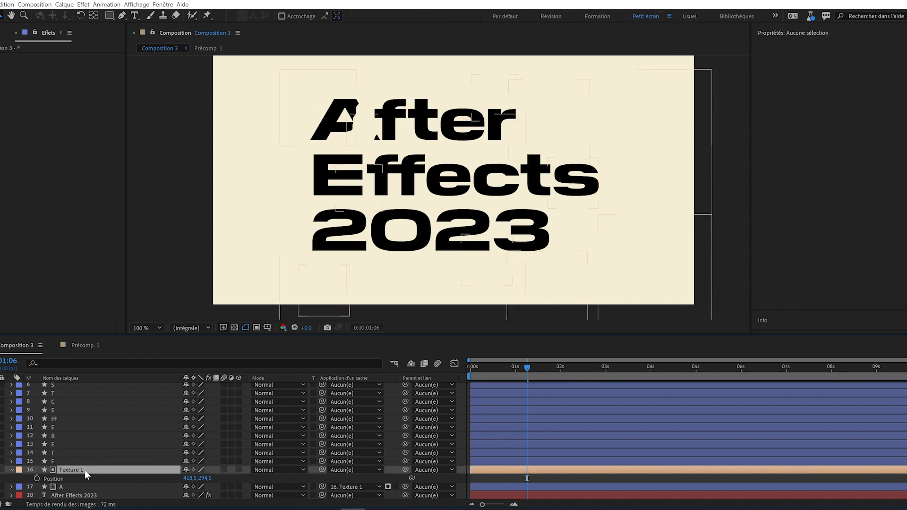
pyautogui.press('Delete')
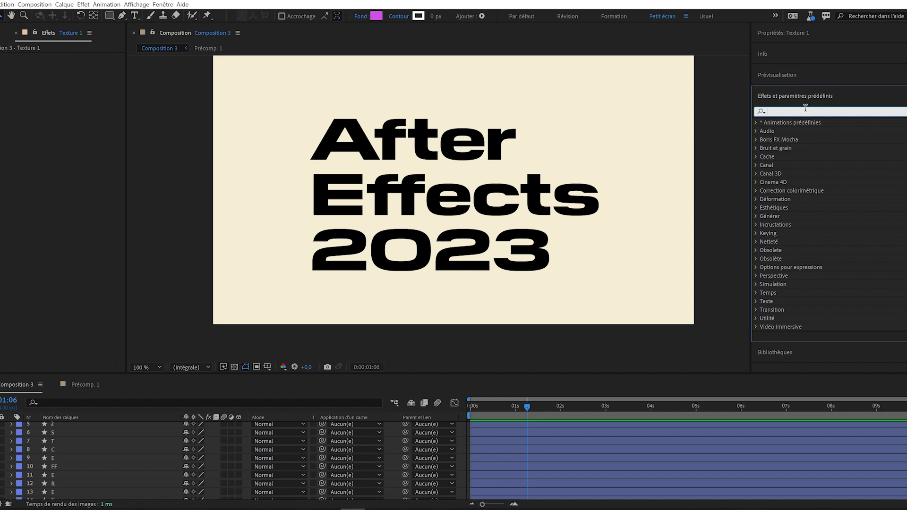
# Step: Find the "Appliquer un cache" effect, apply it to layer A, and choose 16. Texture 1 as its matte source layer
pyautogui.write('appl')
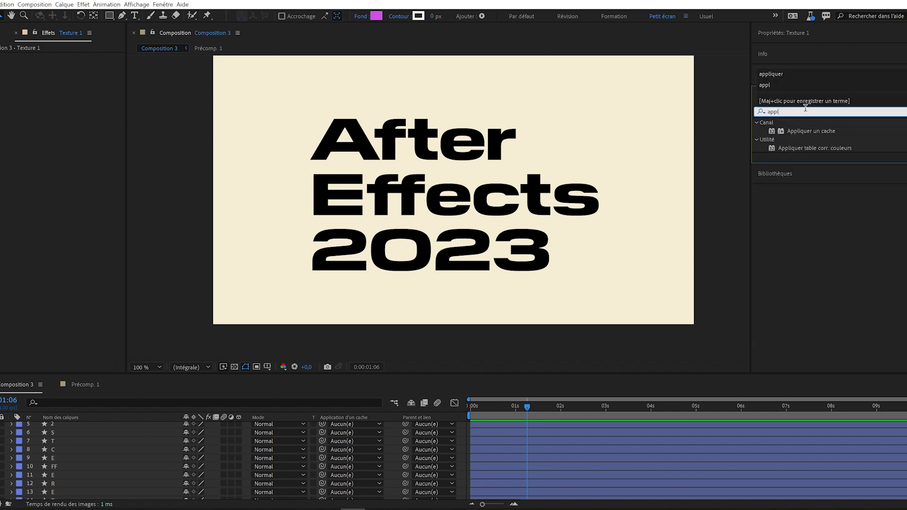
pyautogui.write('i')
pyautogui.click(792, 131)
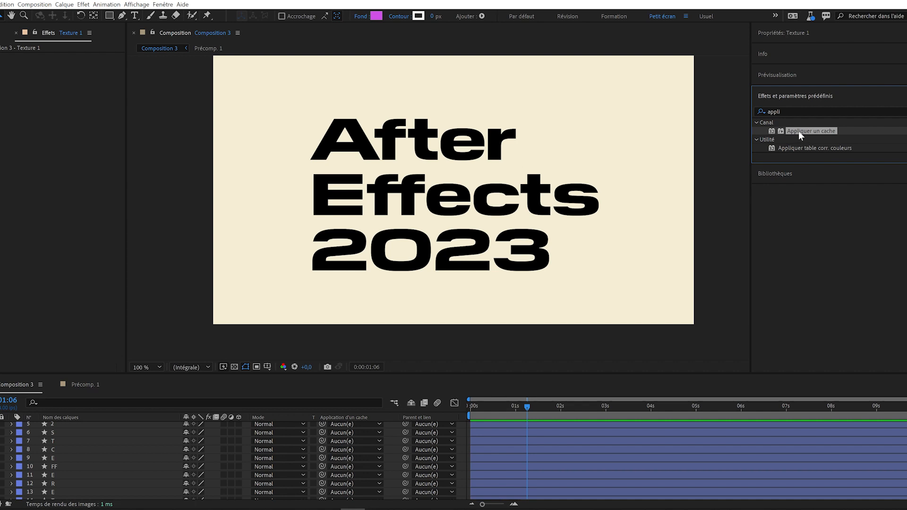
pyautogui.moveTo(809, 131); pyautogui.dragTo(82, 492)
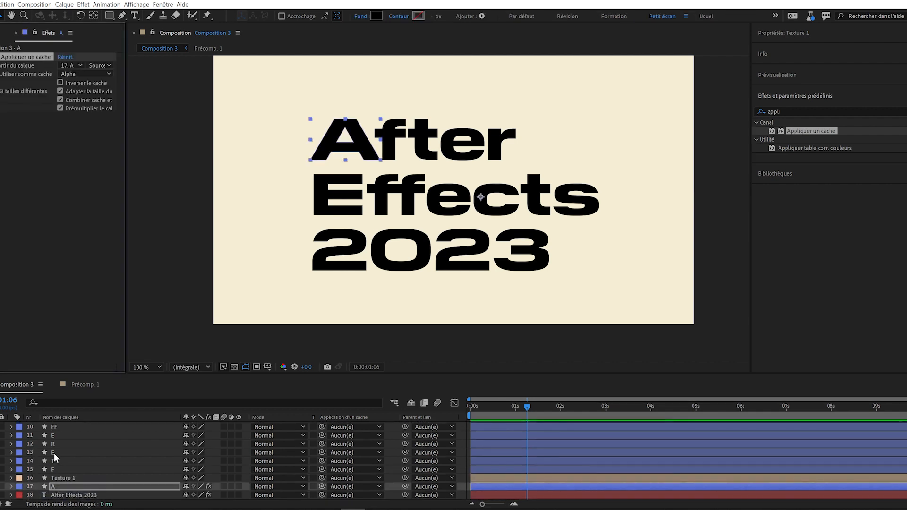
pyautogui.click(81, 65)
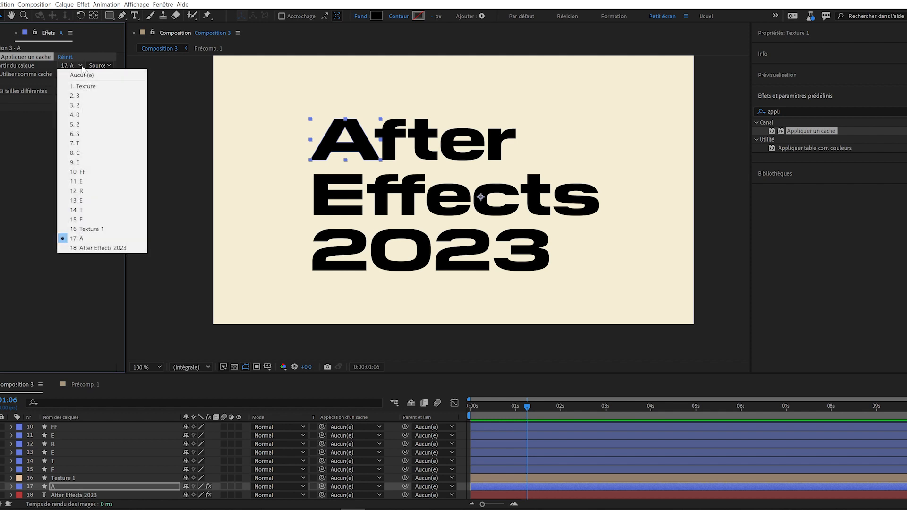
pyautogui.click(85, 229)
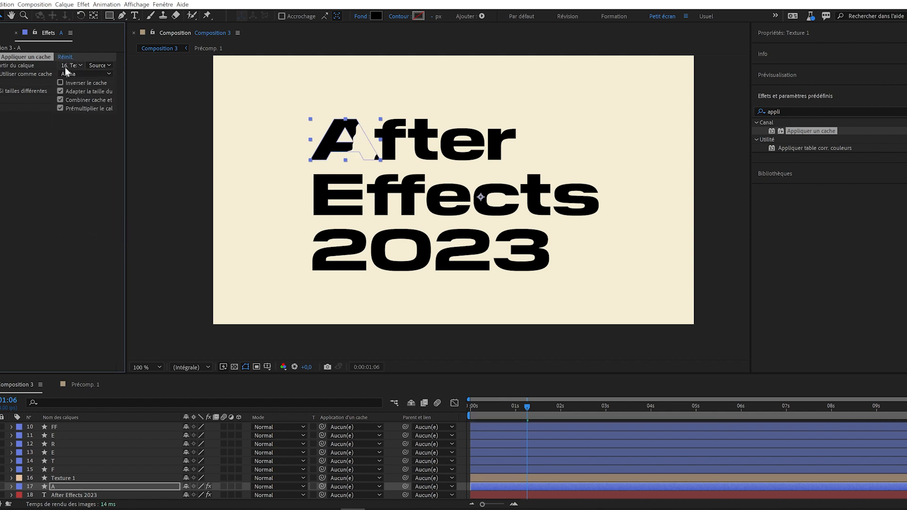
pyautogui.moveTo(125, 53); pyautogui.dragTo(172, 53)
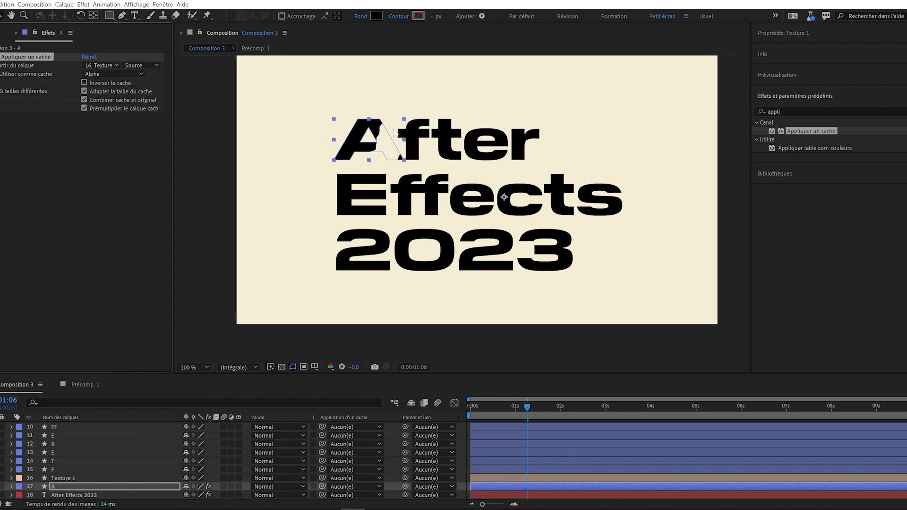
# Step: Copy the "Appliquer un cache" effect from layer A and paste it onto the F, T and E layers of "After"
pyautogui.click(74, 479)
pyautogui.click(74, 487)
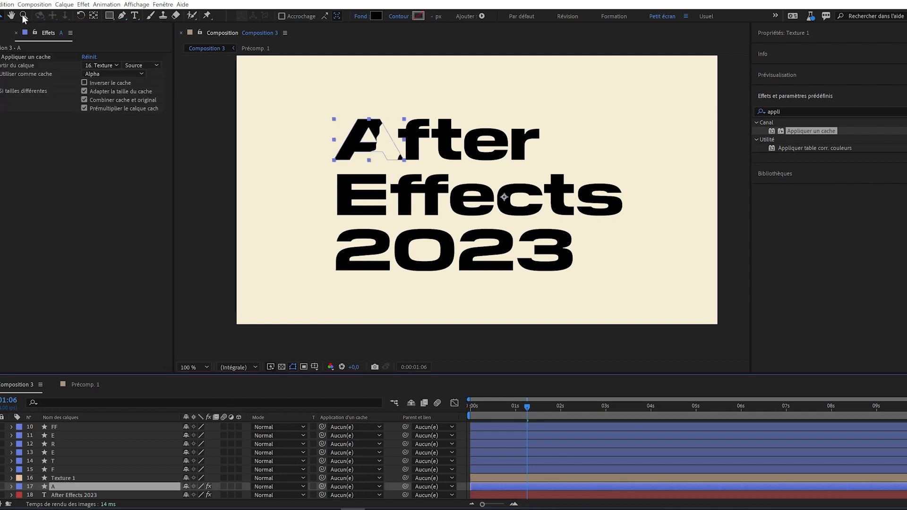
pyautogui.click(39, 58)
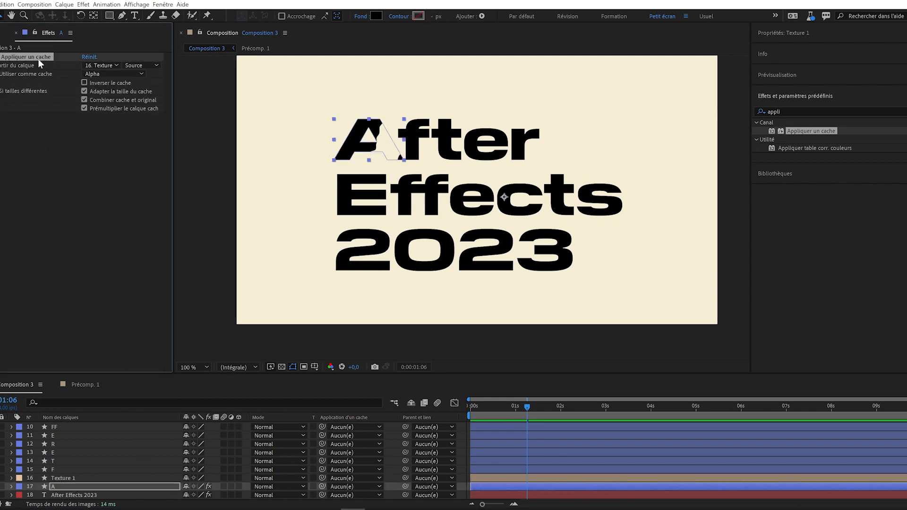
pyautogui.click(58, 471)
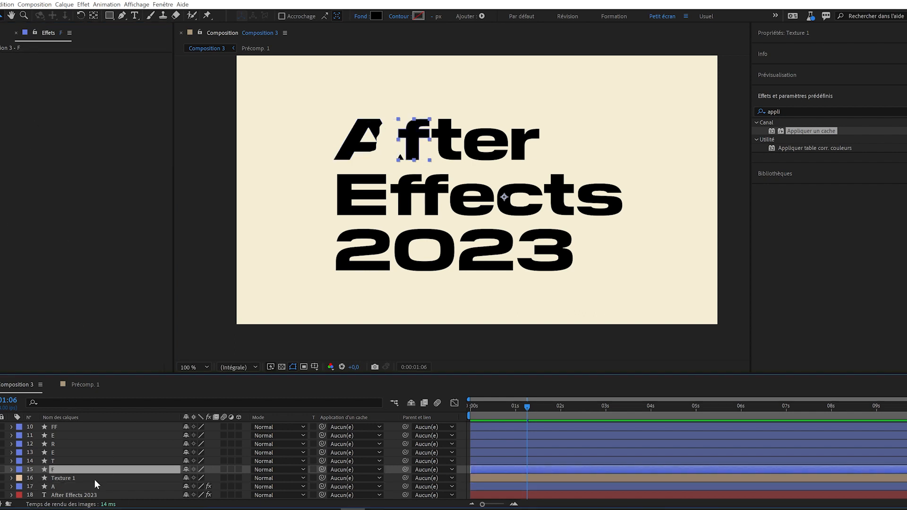
pyautogui.hotkey('ctrl', 'v')
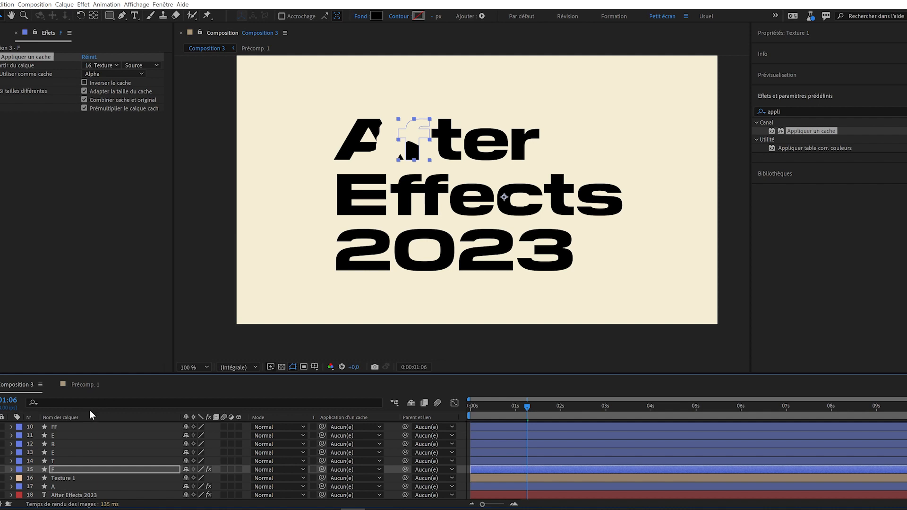
pyautogui.click(62, 460)
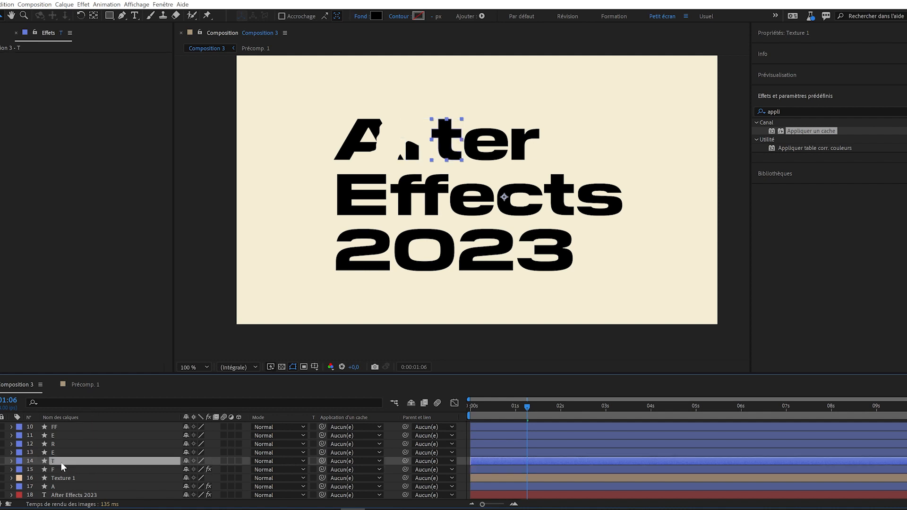
pyautogui.hotkey('ctrl', 'v')
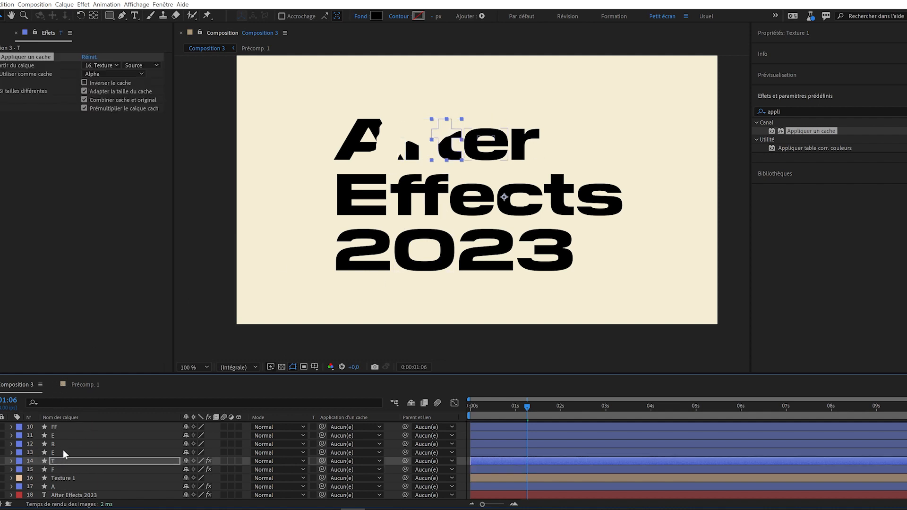
pyautogui.click(64, 450)
pyautogui.hotkey('ctrl', 'v')
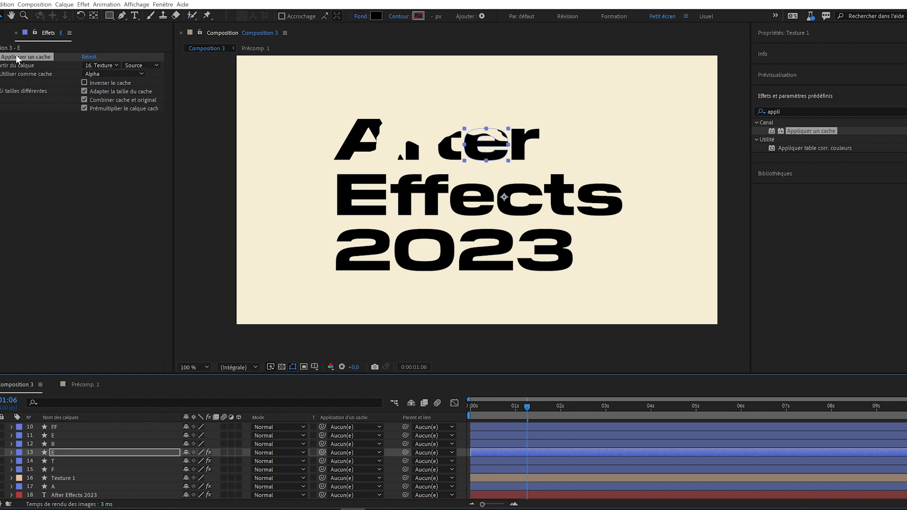
# Step: Enlarge the timeline area and examine the layer stack from Texture down to After Effects 2023
pyautogui.scroll(3, 83, 474)
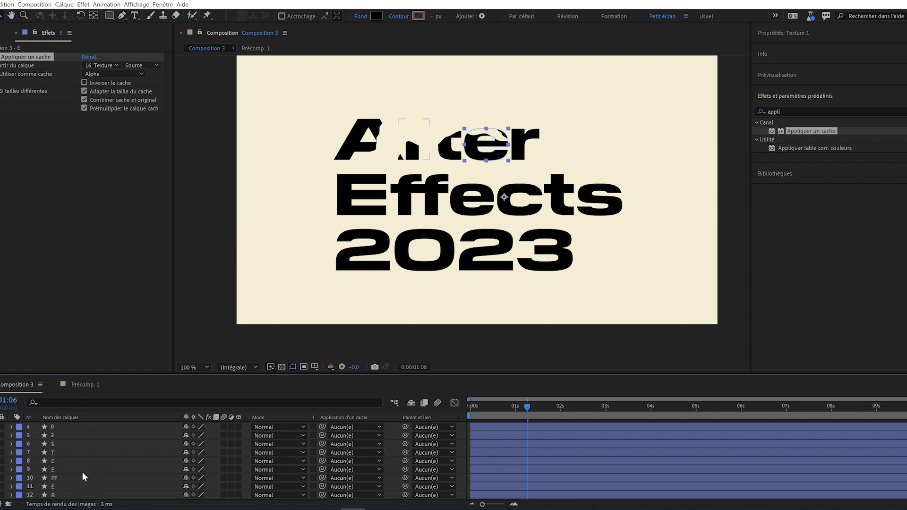
pyautogui.scroll(2, 82, 472)
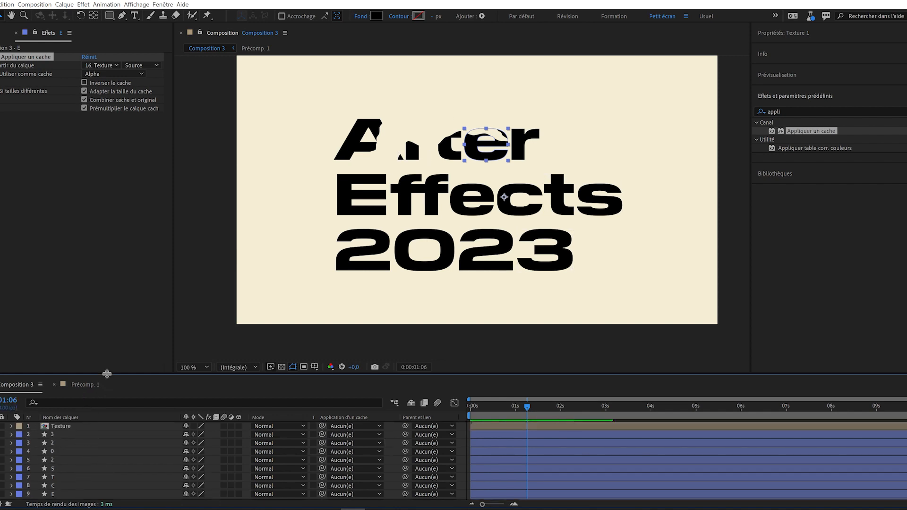
pyautogui.moveTo(113, 374); pyautogui.dragTo(114, 360)
pyautogui.scroll(-3, 86, 474)
pyautogui.click(86, 477)
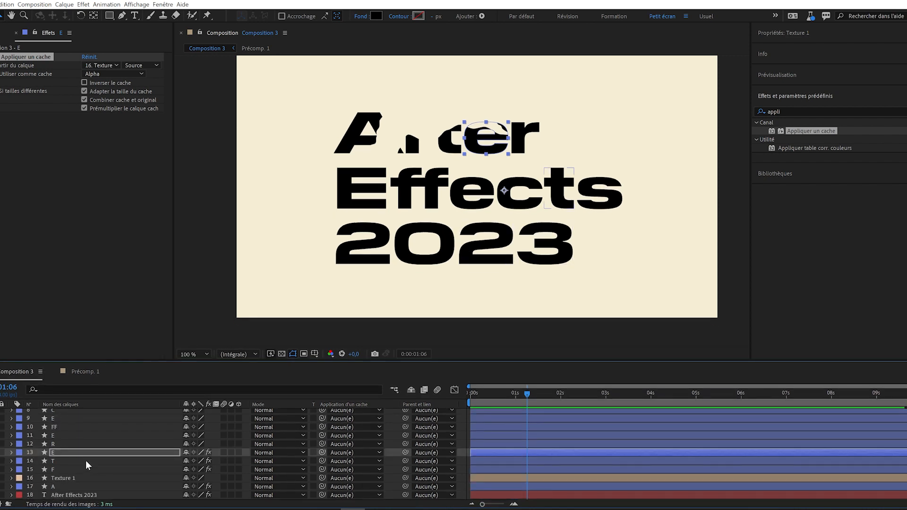
pyautogui.scroll(3, 127, 490)
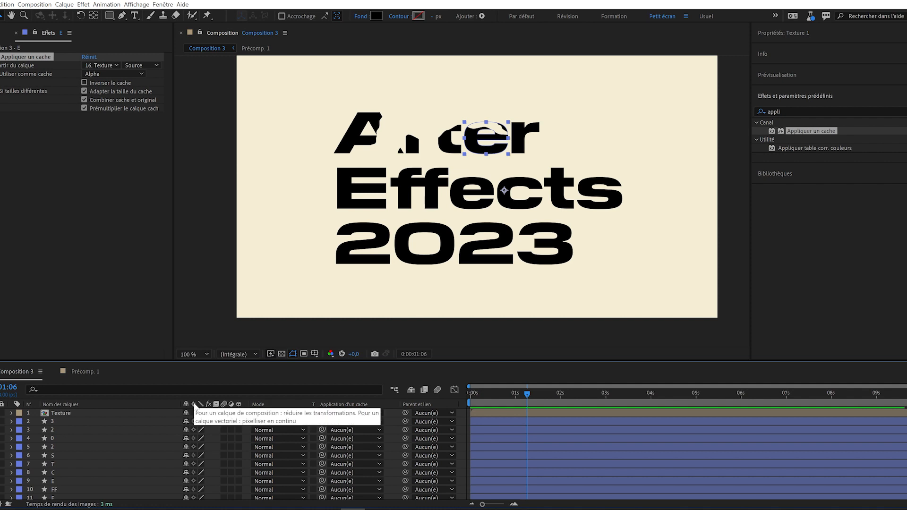
pyautogui.scroll(-4, 106, 464)
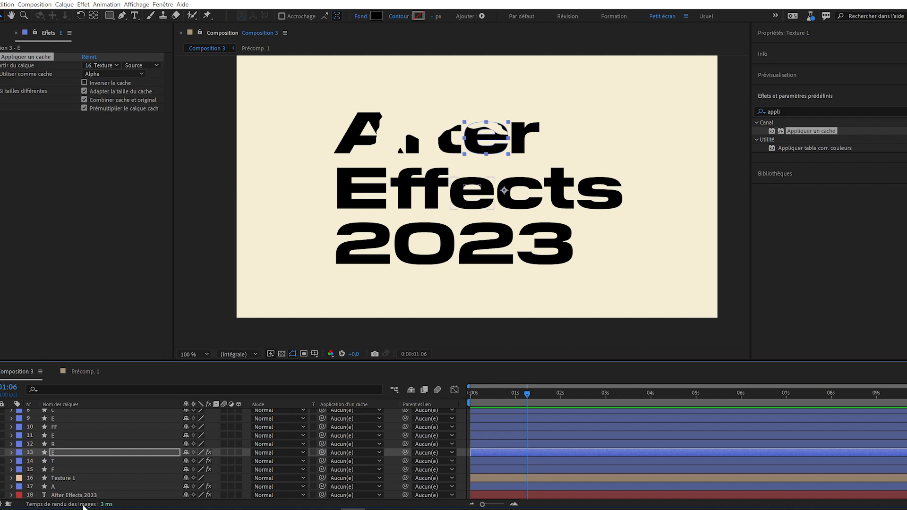
# Step: Undo the effects pasted onto the letters and the matte source choice, then delete the "Appliquer un cache" effect from layer A
pyautogui.click(78, 479)
pyautogui.hotkey('ctrl', 'z')
pyautogui.hotkey('ctrl', 'z')
pyautogui.hotkey('ctrl', 'z')
pyautogui.hotkey('ctrl', 'z')
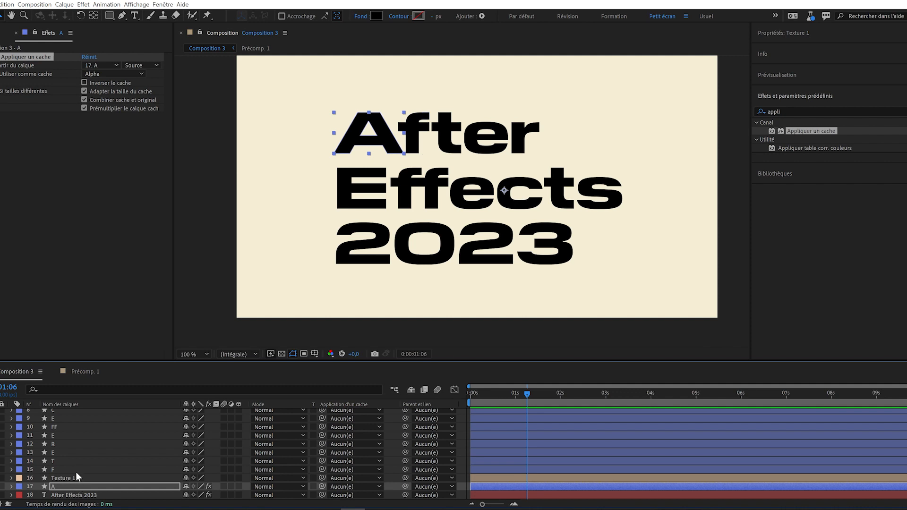
pyautogui.click(42, 56)
pyautogui.press('Delete')
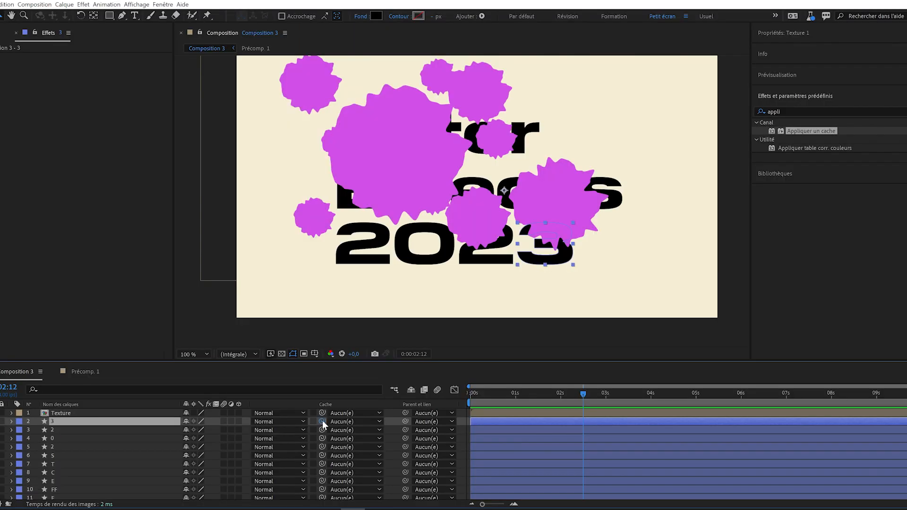
# Step: Assign Texture as the track matte of layers 3, 2 and 0, and move the current time to 0:00:01:05
pyautogui.moveTo(323, 422); pyautogui.dragTo(58, 413)
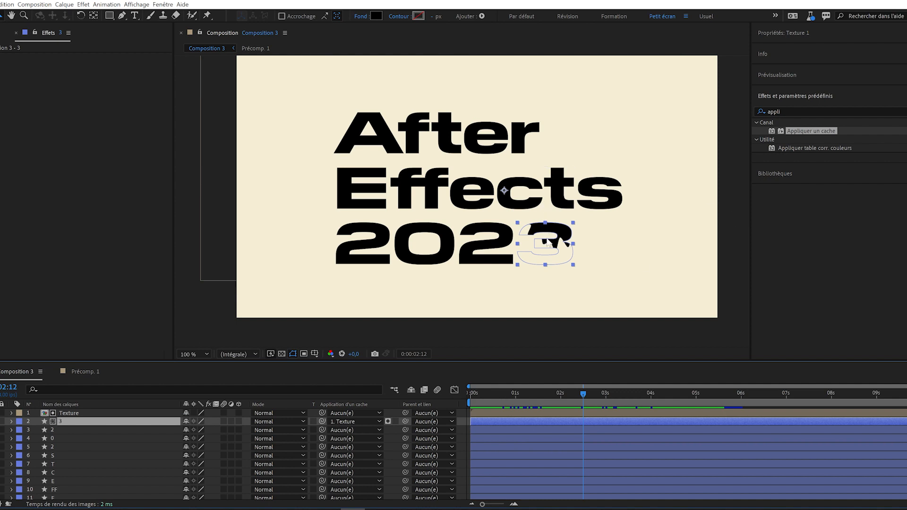
pyautogui.click(64, 429)
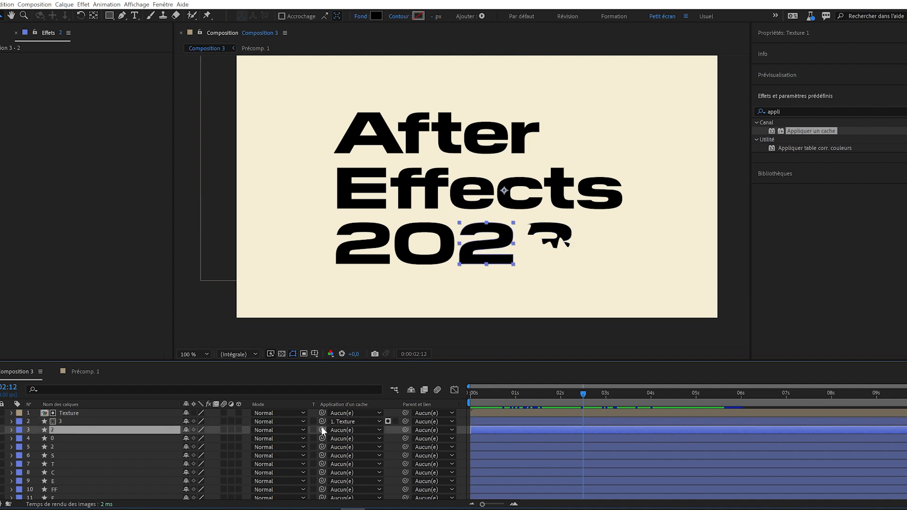
pyautogui.moveTo(323, 430); pyautogui.dragTo(69, 414)
pyautogui.moveTo(322, 438); pyautogui.dragTo(68, 414)
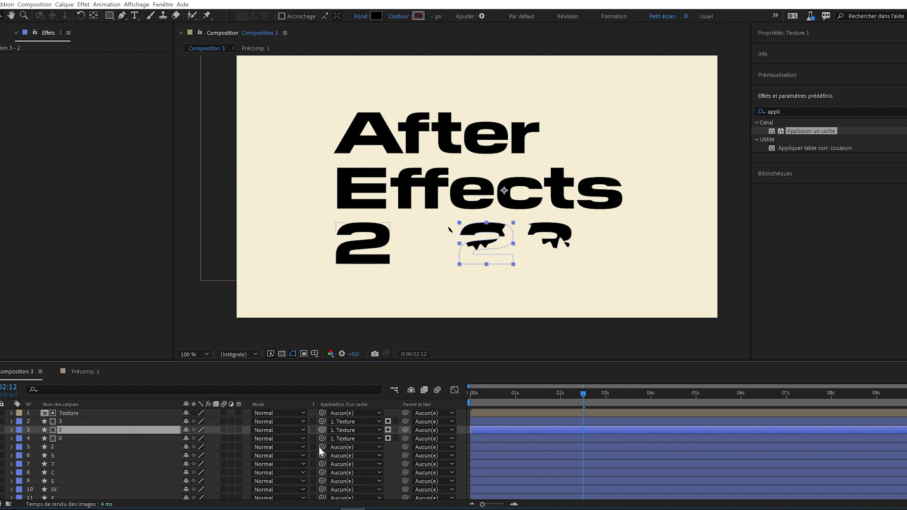
pyautogui.moveTo(323, 439); pyautogui.dragTo(79, 413)
pyautogui.moveTo(539, 395)
pyautogui.mouseDown()
pyautogui.moveTo(474, 396)
pyautogui.moveTo(547, 400)
pyautogui.mouseUp()
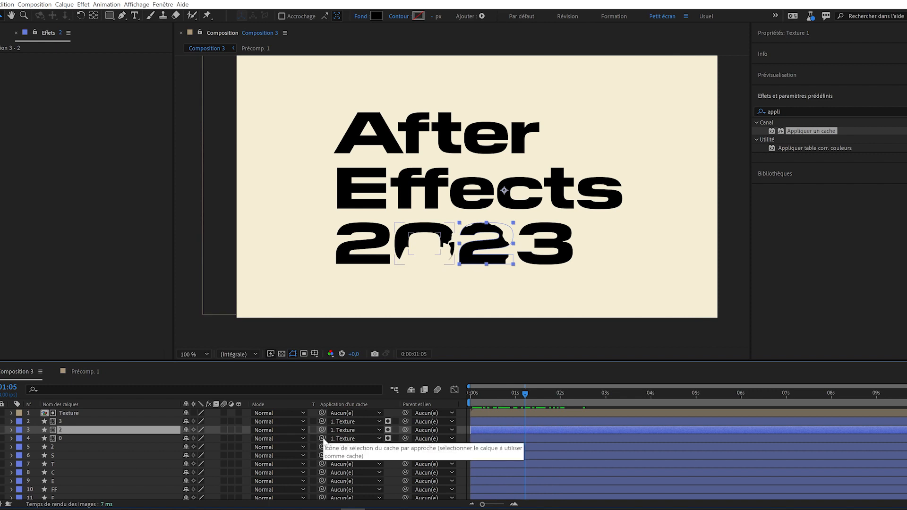
# Step: Assign Texture as the track matte of the first 2 of "2023" and the S, T and C of "Effects"
pyautogui.moveTo(322, 447); pyautogui.dragTo(69, 412)
pyautogui.scroll(-1, 76, 424)
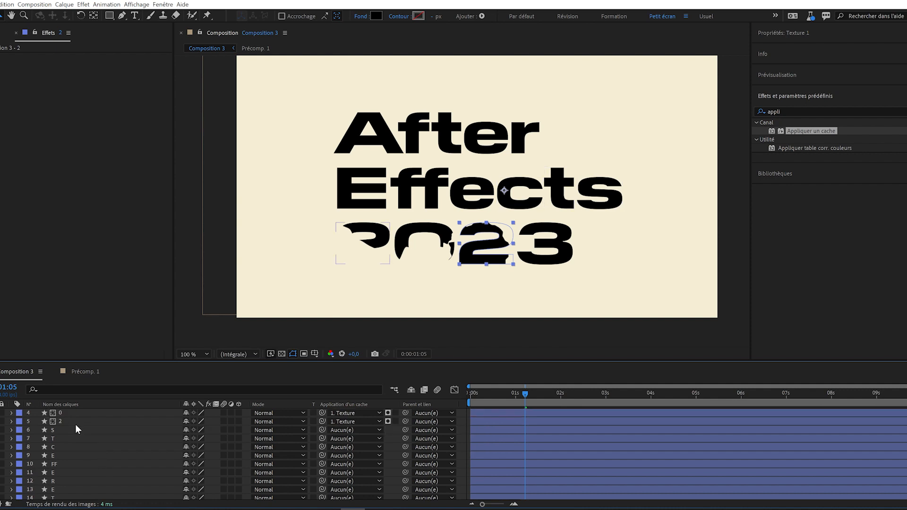
pyautogui.moveTo(322, 429); pyautogui.dragTo(69, 412)
pyautogui.scroll(1, 92, 412)
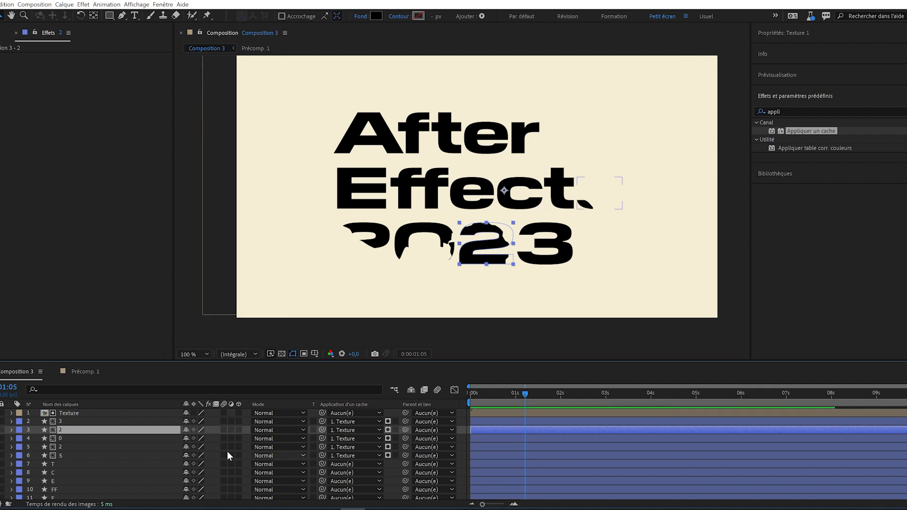
pyautogui.click(81, 463)
pyautogui.moveTo(322, 464); pyautogui.dragTo(74, 413)
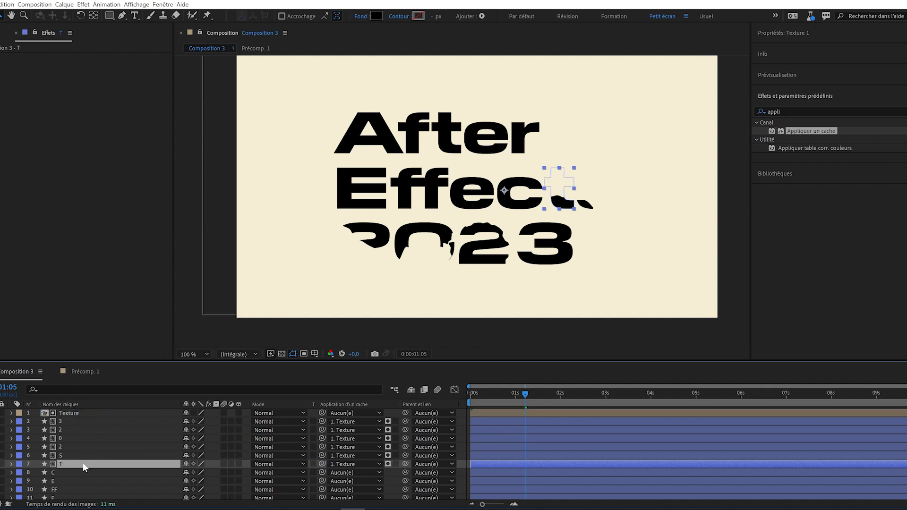
pyautogui.moveTo(323, 473); pyautogui.dragTo(82, 412)
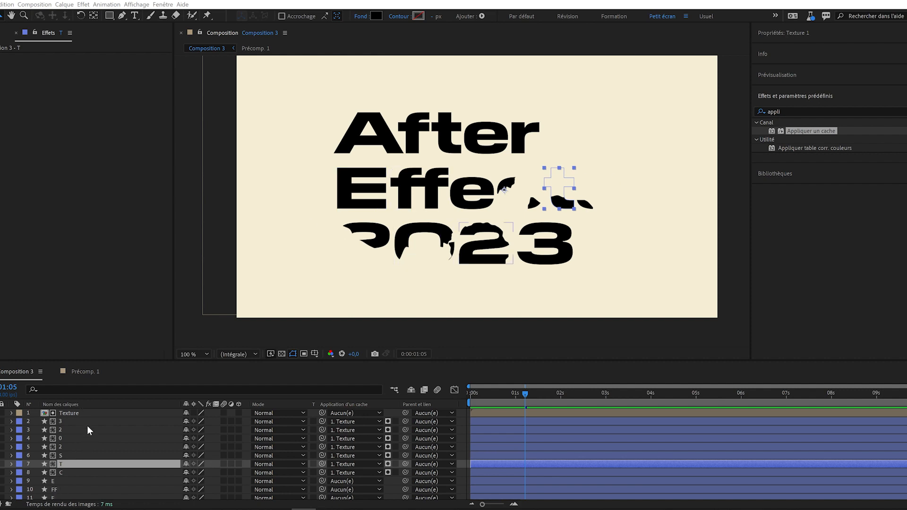
# Step: Move the Texture layer down the stack, first between E and FF, then between the T and F of "After"
pyautogui.scroll(-3, 78, 484)
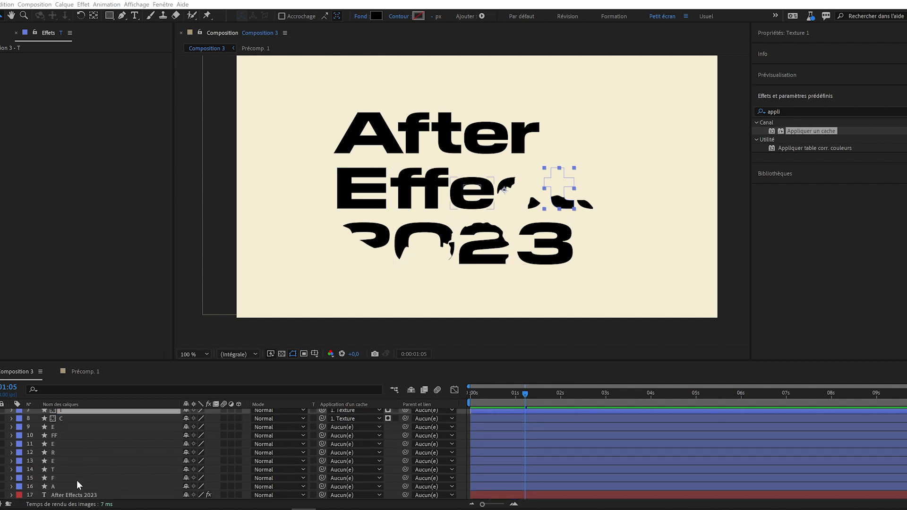
pyautogui.scroll(3, 51, 493)
pyautogui.moveTo(71, 414); pyautogui.dragTo(66, 478)
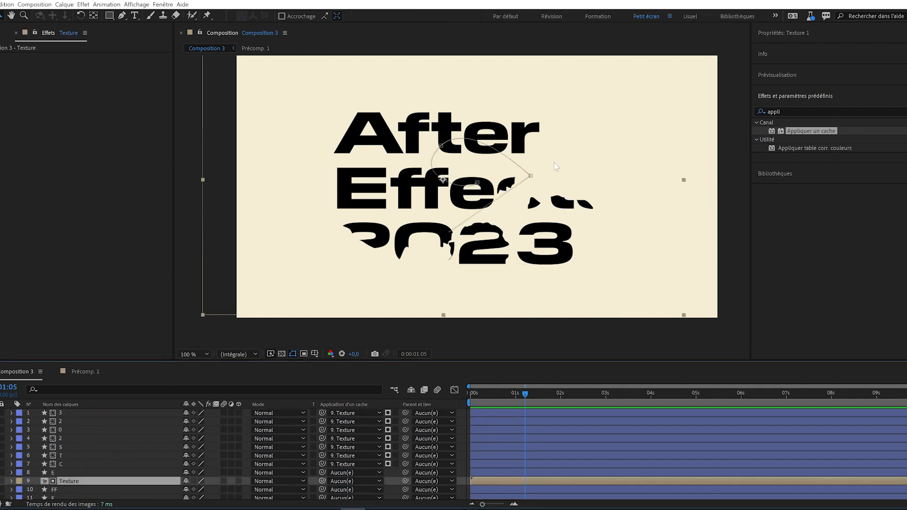
pyautogui.scroll(-3, 95, 440)
pyautogui.moveTo(69, 428); pyautogui.dragTo(60, 474)
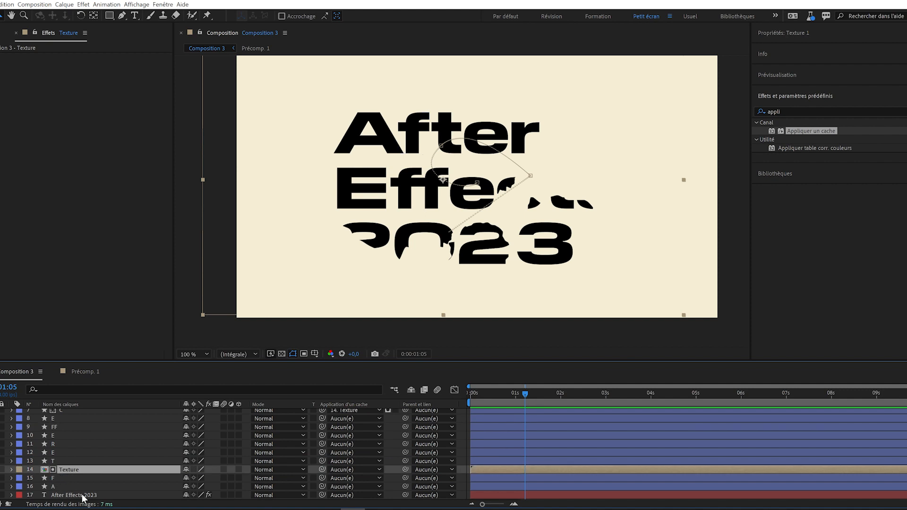
pyautogui.scroll(3, 79, 489)
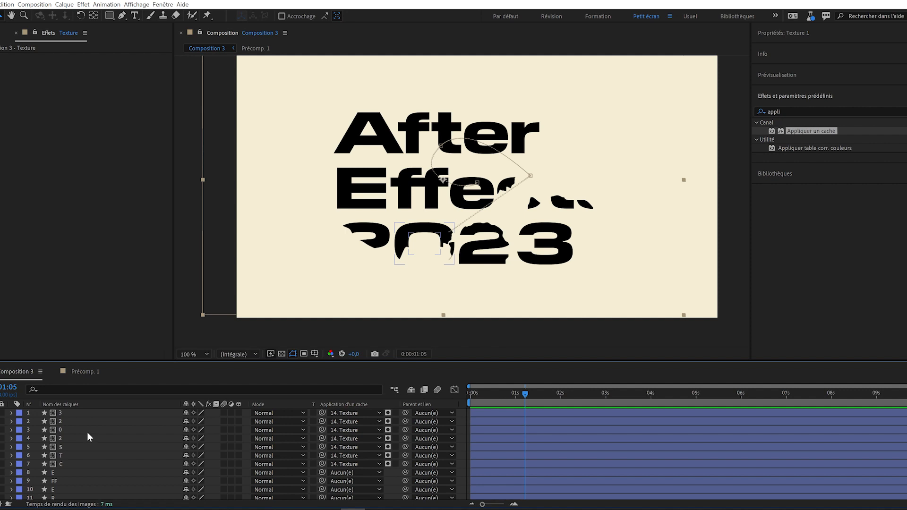
# Step: Reveal the Scale property of the Texture layer and scale the layer down slightly
pyautogui.scroll(-3, 87, 433)
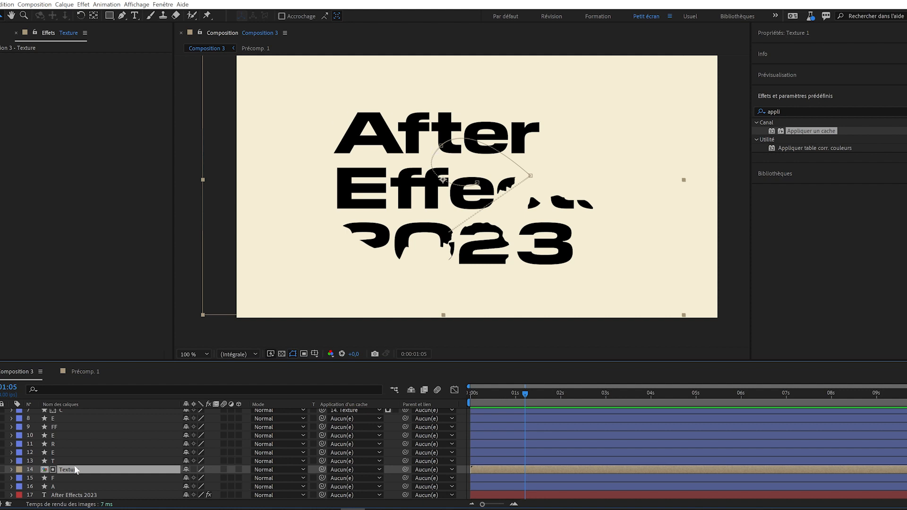
pyautogui.press('s')
pyautogui.moveTo(216, 480); pyautogui.dragTo(215, 479)
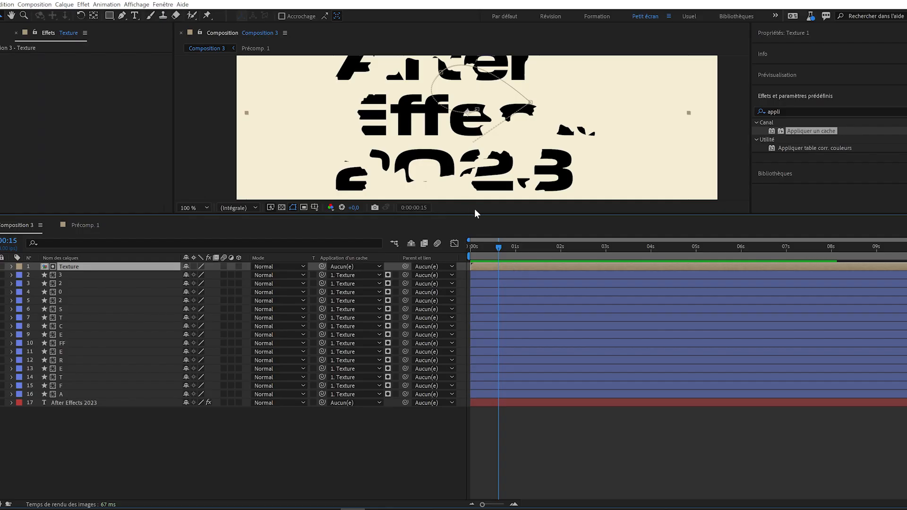
# Step: Enlarge the composition view and scrub the animation to 0:00:03:11 to check the matted letters
pyautogui.moveTo(474, 209); pyautogui.dragTo(496, 278)
pyautogui.click(504, 317)
pyautogui.moveTo(530, 316); pyautogui.dragTo(627, 326)
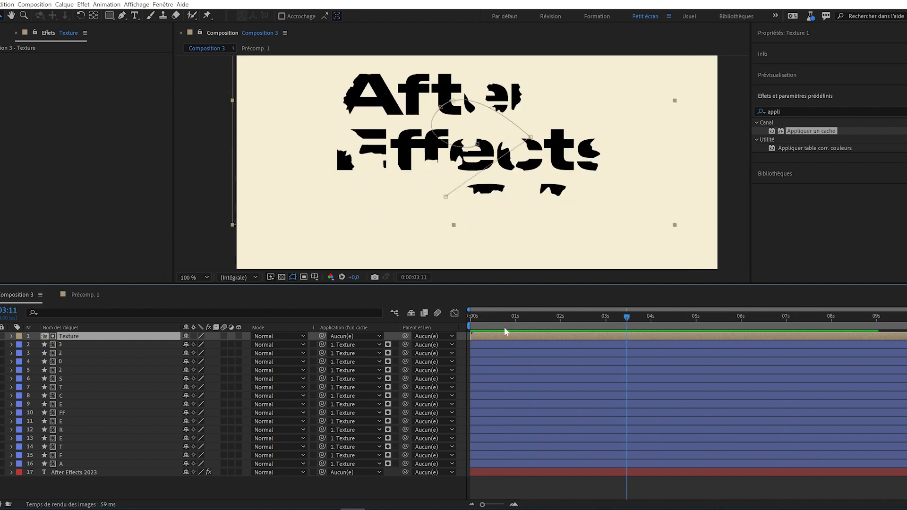
# Step: Show Texture's Position keyframes and select the cyan pair, then the fuchsia pair, before clearing the selection
pyautogui.press('p')
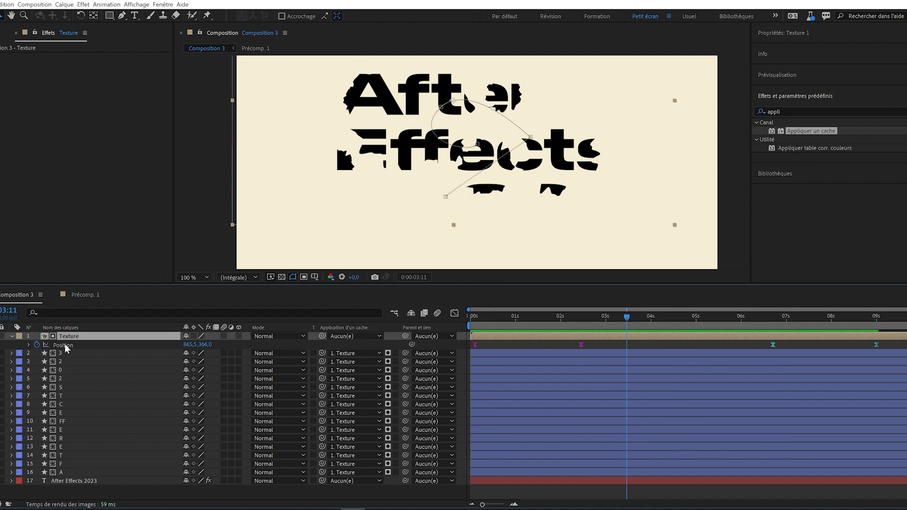
pyautogui.click(727, 343)
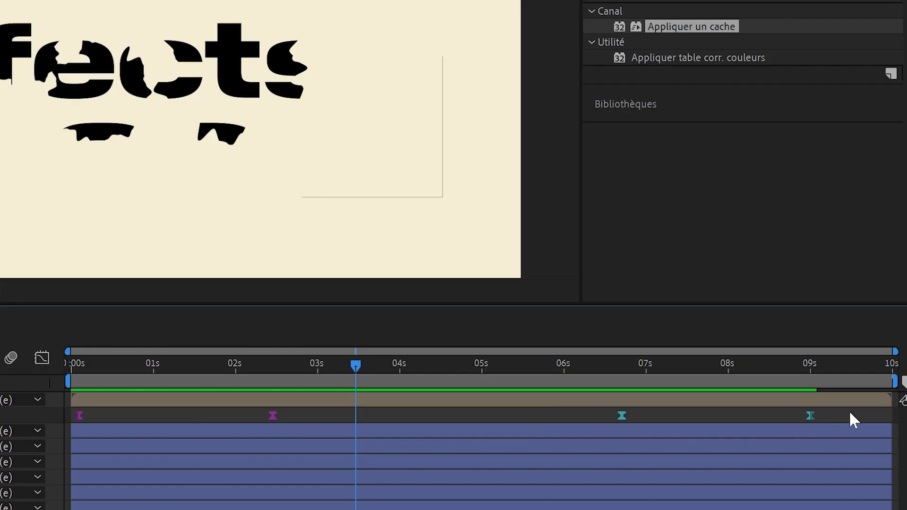
pyautogui.moveTo(821, 412); pyautogui.dragTo(588, 428)
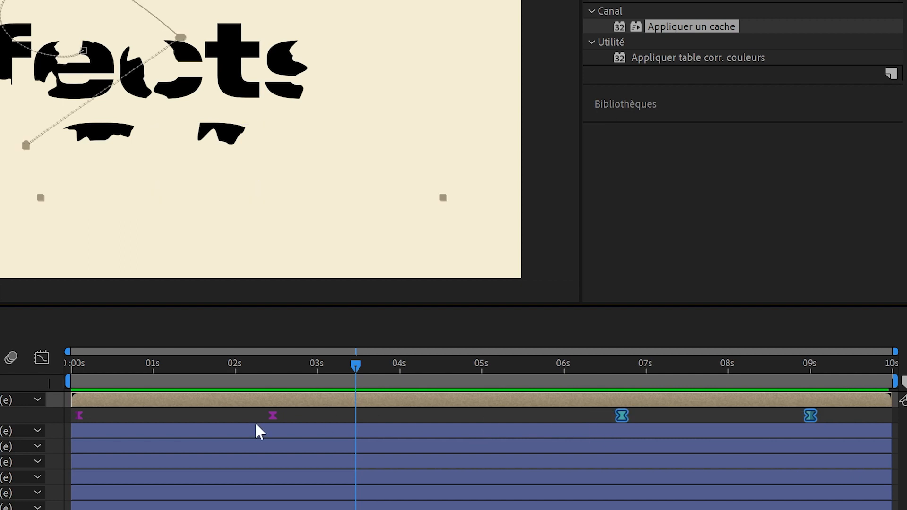
pyautogui.moveTo(300, 413); pyautogui.dragTo(70, 425)
pyautogui.click(304, 418)
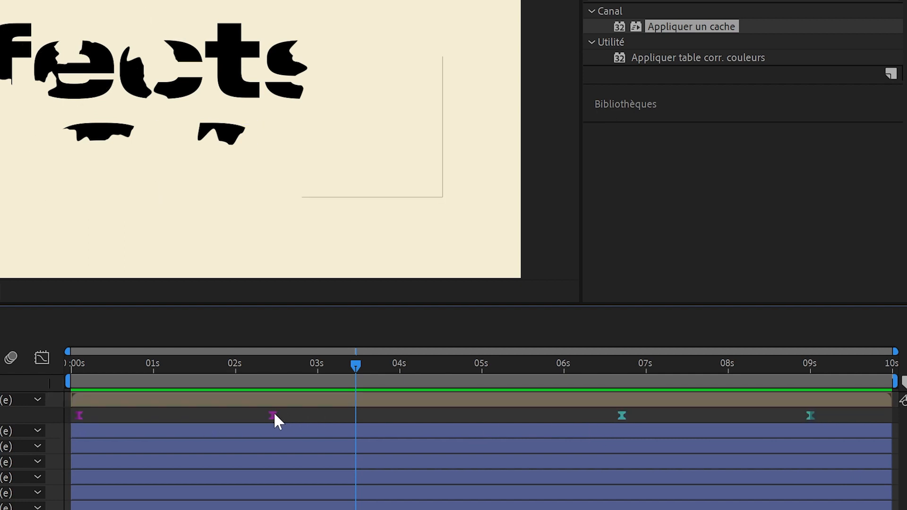
# Step: Look at the label options for Texture's second Position keyframe and close them without choosing a colour
pyautogui.rightClick(273, 415)
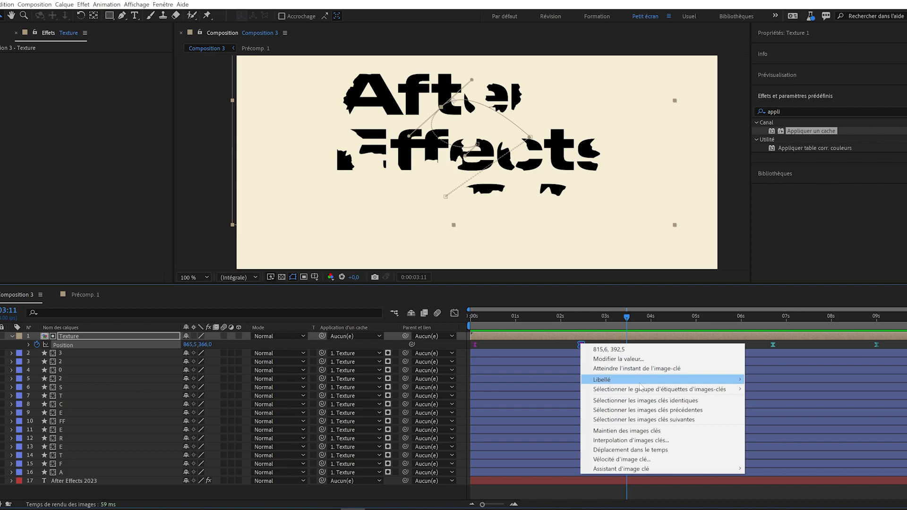
pyautogui.moveTo(640, 381)
pyautogui.click(562, 350)
pyautogui.click(601, 345)
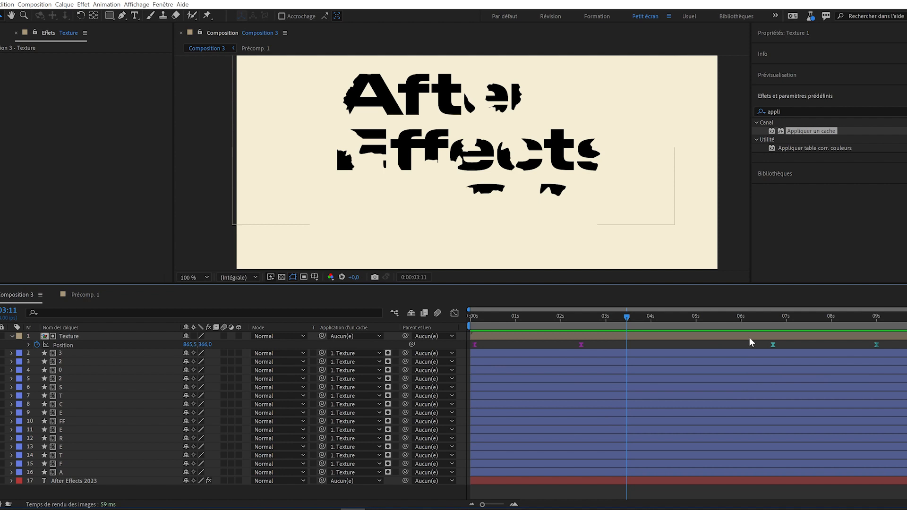
# Step: Duplicate the Texture layer four times
pyautogui.click(702, 336)
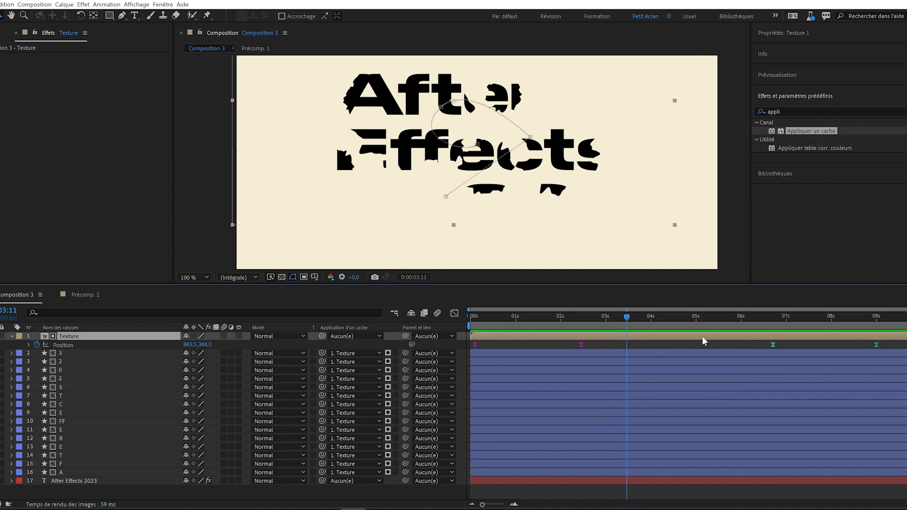
pyautogui.hotkey('ctrl', 'd')
pyautogui.hotkey('ctrl', 'd')
pyautogui.hotkey('ctrl', 'd')
pyautogui.hotkey('ctrl', 'd')
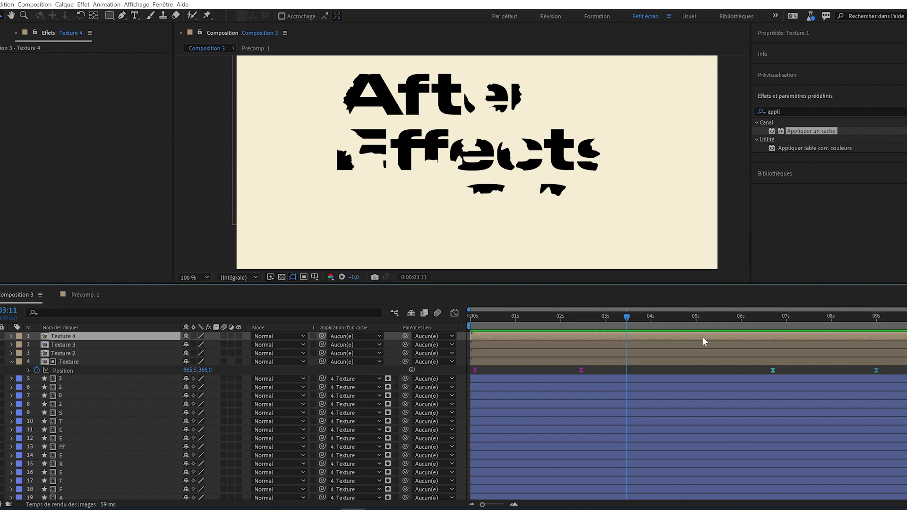
# Step: Select layers Texture 2 to Texture 5 and reveal their animated Position keyframes
pyautogui.click(699, 361)
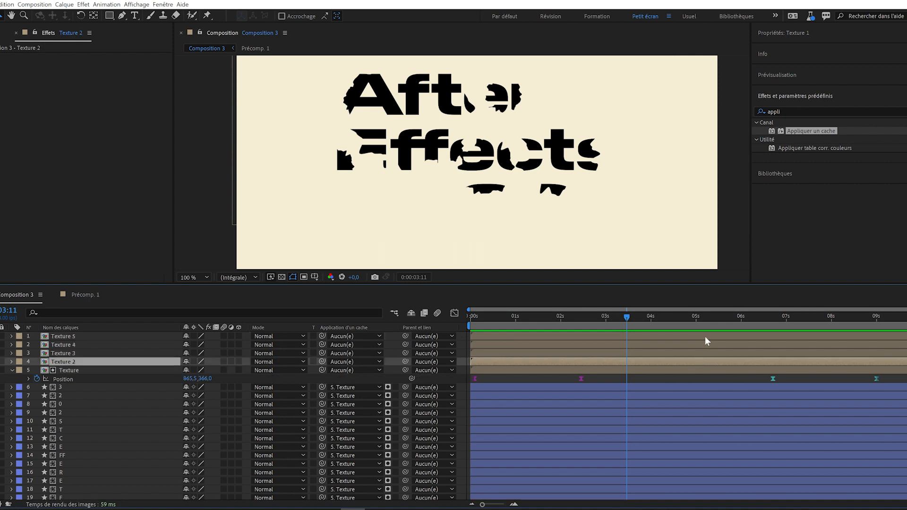
pyautogui.keyDown('shift'); pyautogui.click(706, 336); pyautogui.keyUp('shift')
pyautogui.press('u')
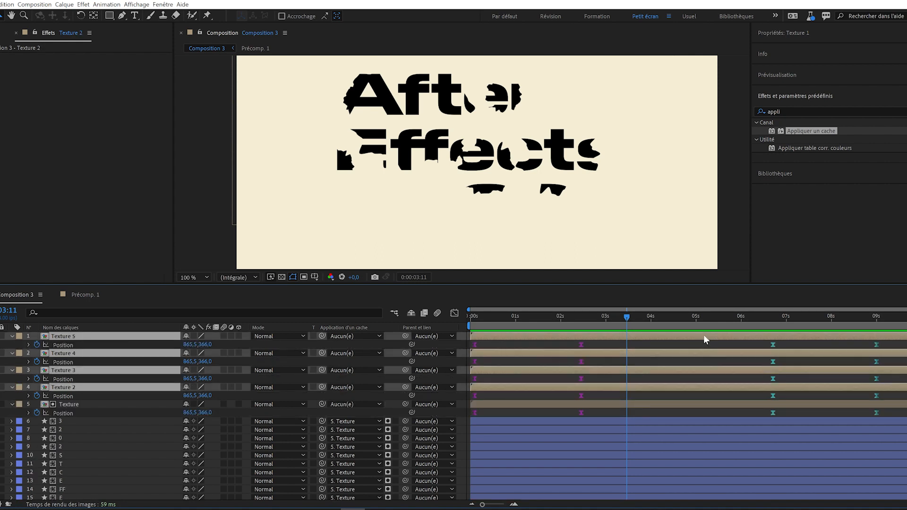
# Step: Select every cyan-labelled keyframe across all Texture layers, using the label group of Texture 5's third Position keyframe
pyautogui.click(805, 347)
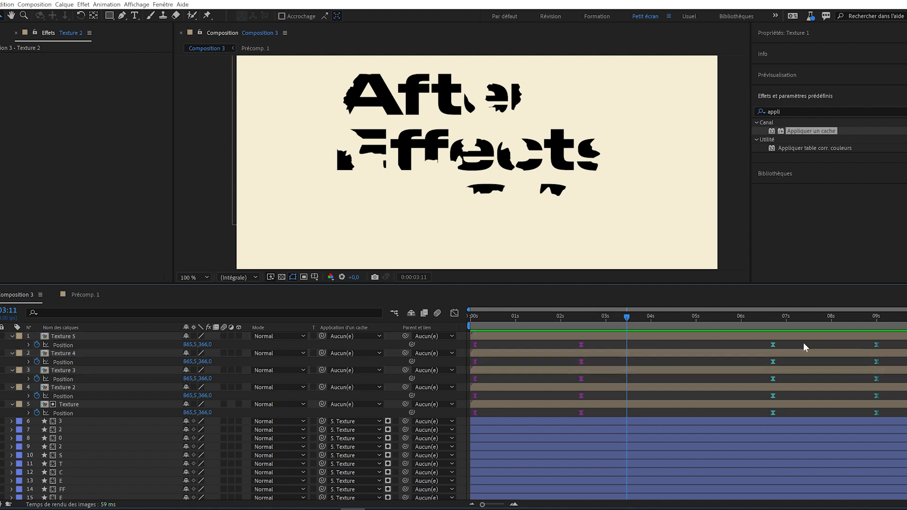
pyautogui.click(773, 345)
pyautogui.rightClick(774, 345)
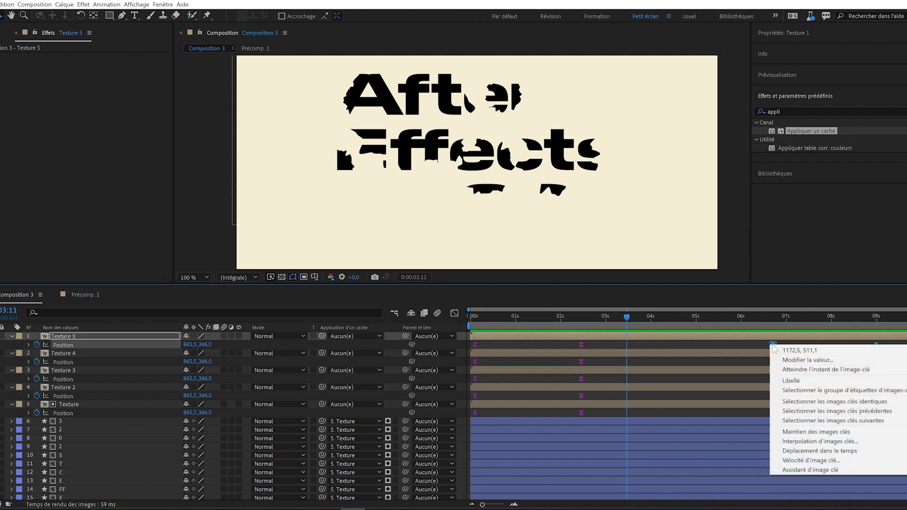
pyautogui.moveTo(790, 383)
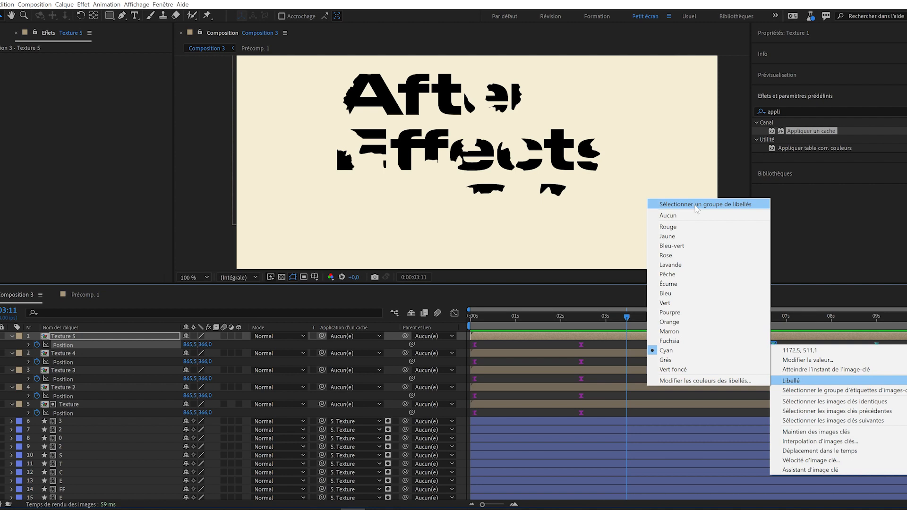
pyautogui.click(697, 209)
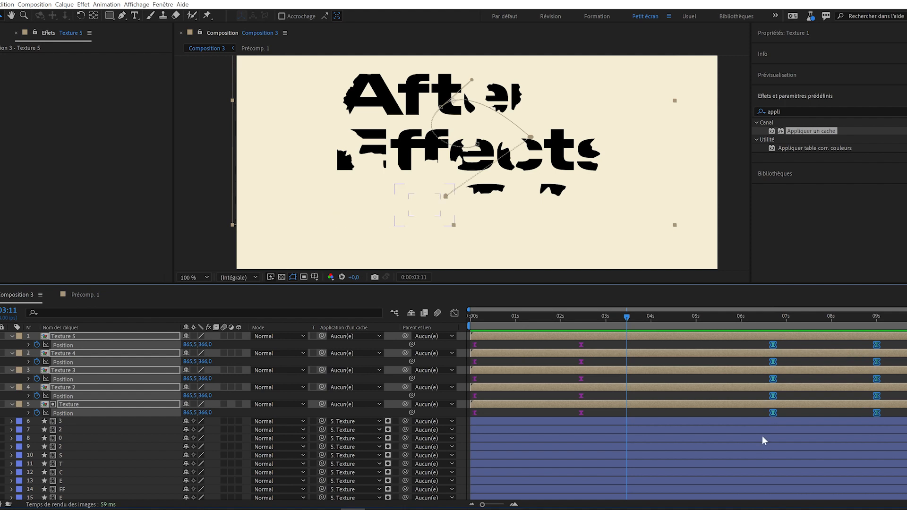
# Step: Scrub the animation to 0:00:05:13, then look at the label colours available for letter layer 3
pyautogui.moveTo(773, 345)
pyautogui.mouseDown()
pyautogui.moveTo(741, 346)
pyautogui.moveTo(799, 348)
pyautogui.moveTo(698, 352)
pyautogui.moveTo(796, 347)
pyautogui.moveTo(772, 348)
pyautogui.mouseUp()
pyautogui.moveTo(530, 318); pyautogui.dragTo(605, 327)
pyautogui.moveTo(687, 352); pyautogui.dragTo(720, 392)
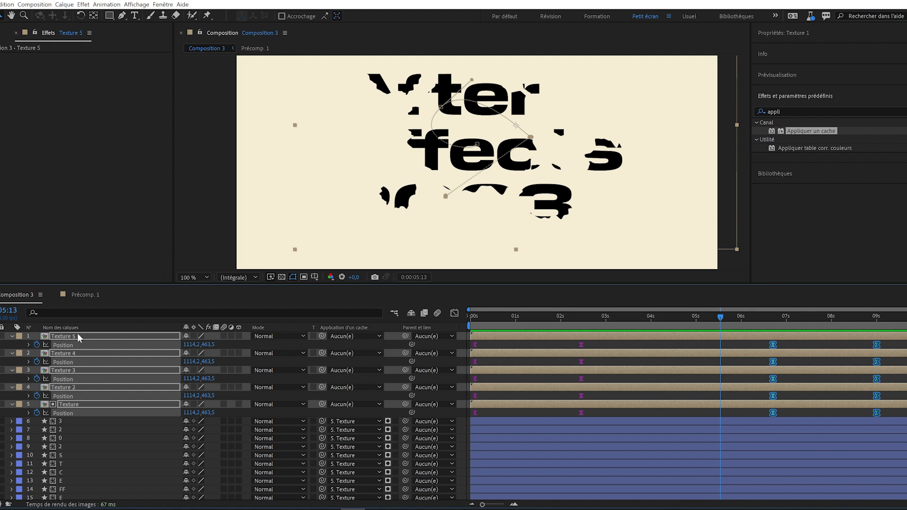
pyautogui.click(19, 425)
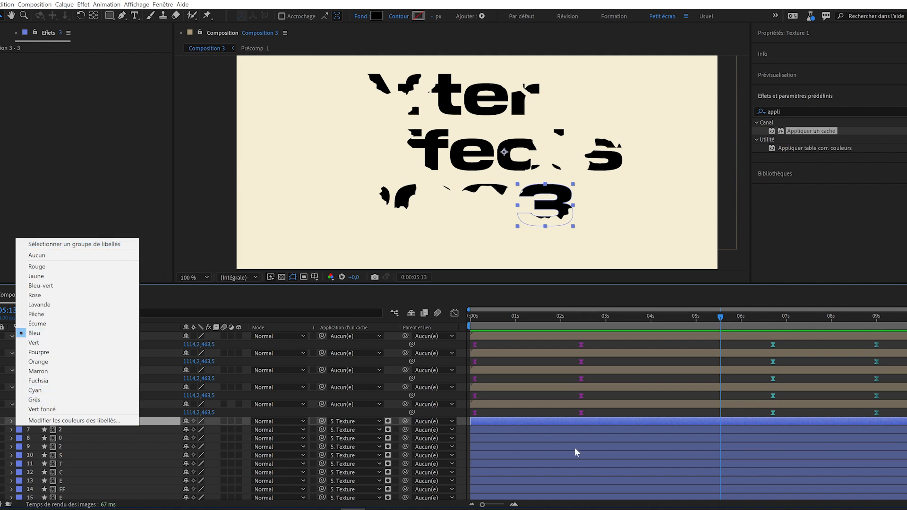
pyautogui.click(598, 409)
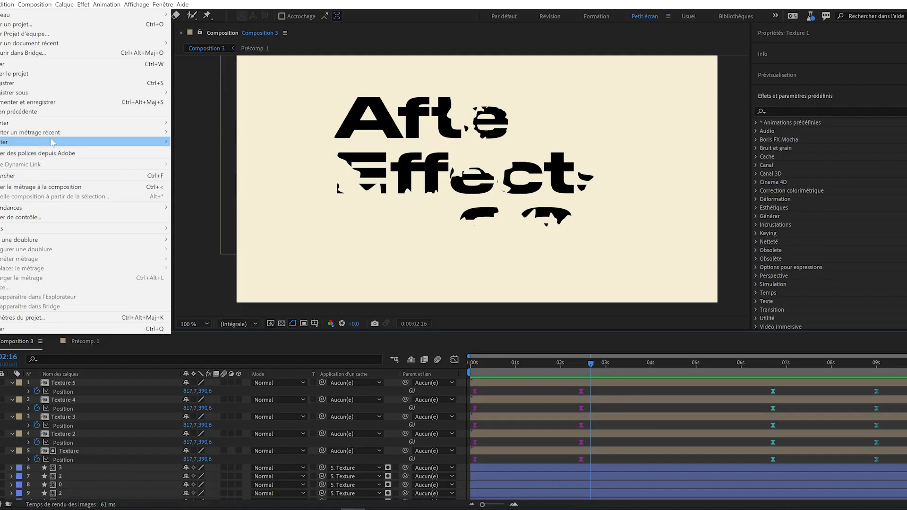
# Step: Add Composition 3 to the render queue and exclude Composition 1 from rendering
pyautogui.moveTo(53, 142)
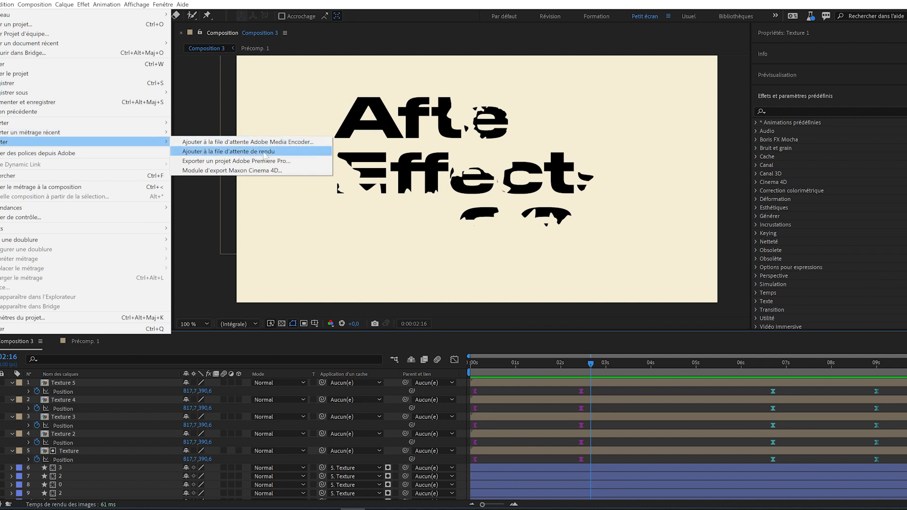
pyautogui.click(281, 152)
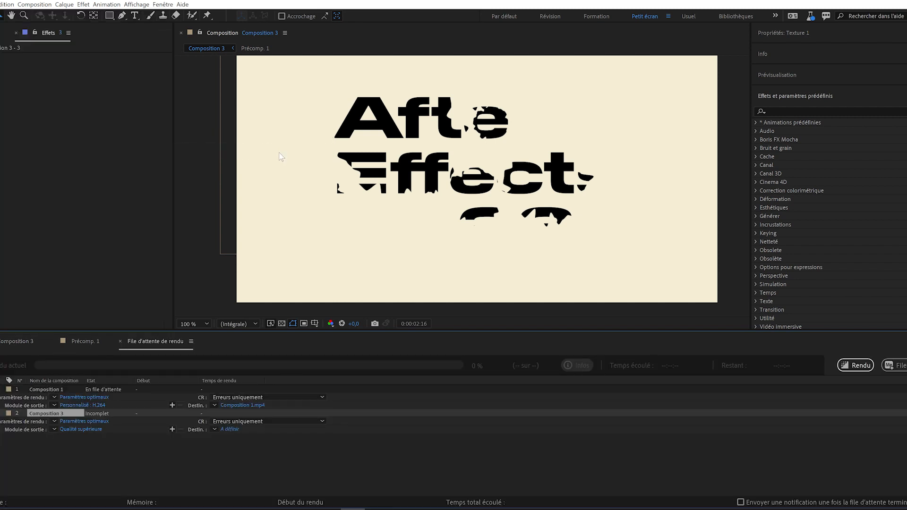
pyautogui.click(3, 389)
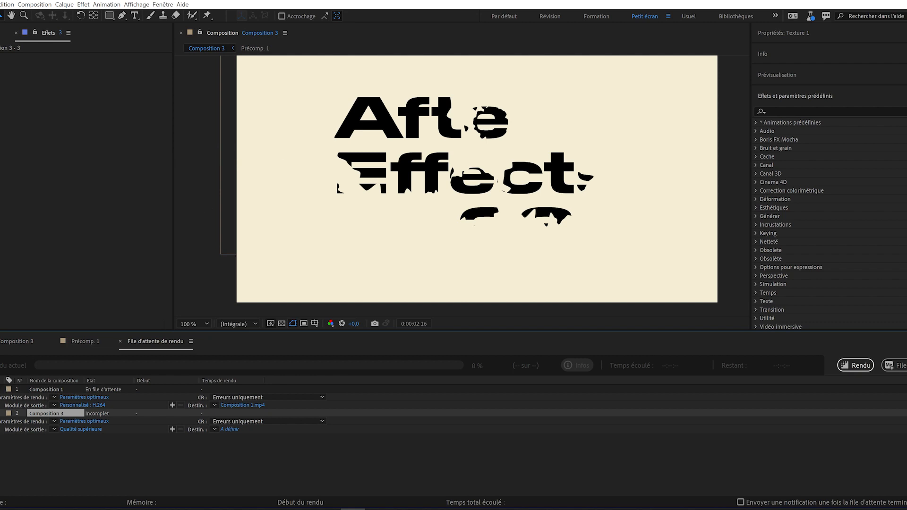
# Step: Open the output module settings of Composition 3 and examine the available formats, including H.264
pyautogui.click(71, 429)
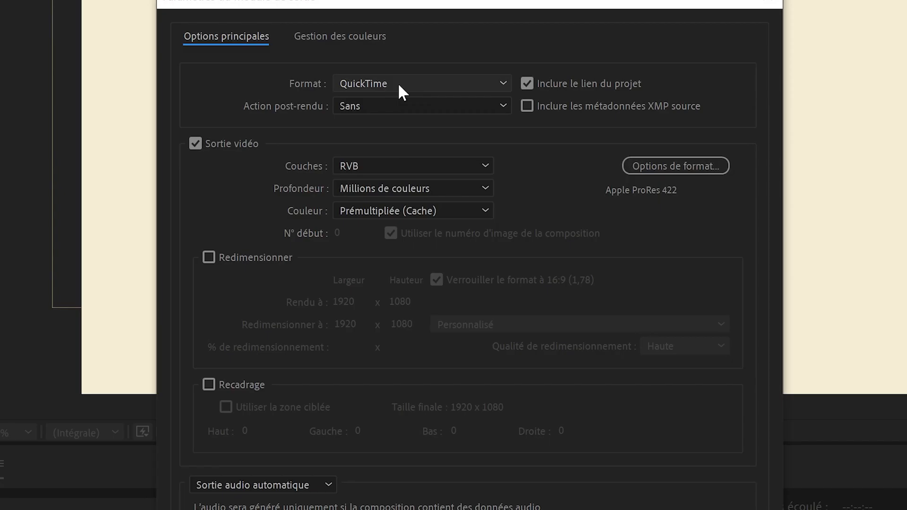
pyautogui.click(413, 129)
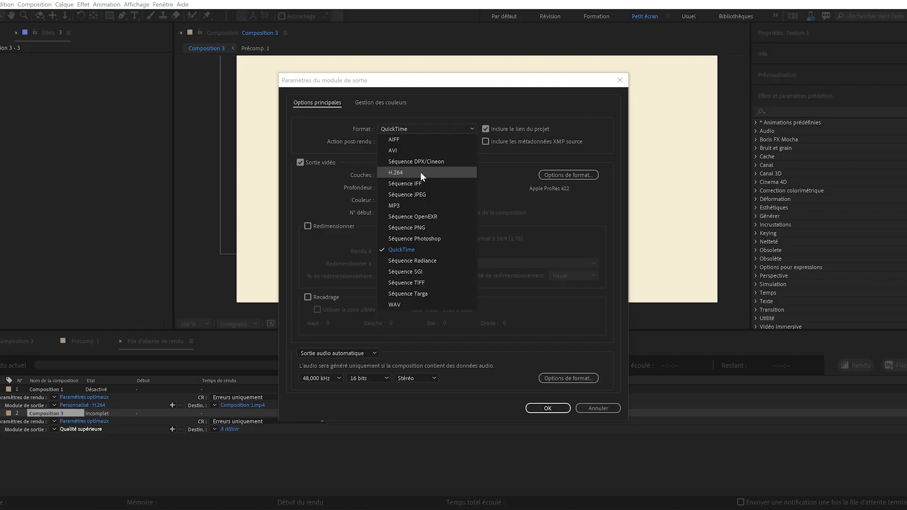
pyautogui.click(410, 161)
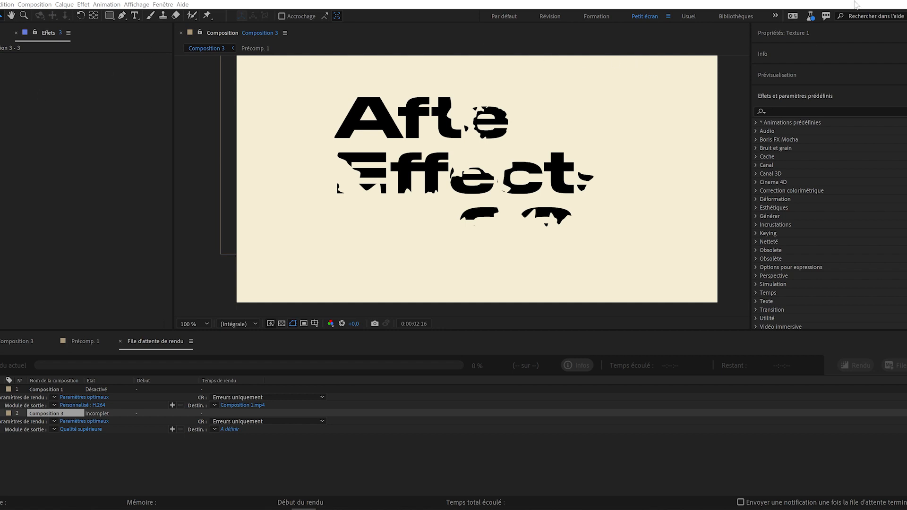
# Step: Open the What's new in Beta window, view its New changes section, and close the window
pyautogui.click(811, 17)
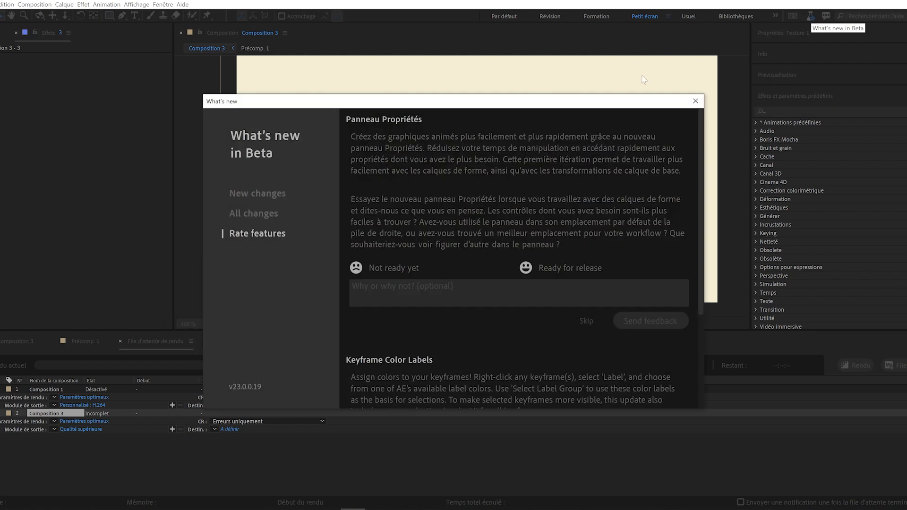
pyautogui.click(278, 192)
pyautogui.press('Escape')
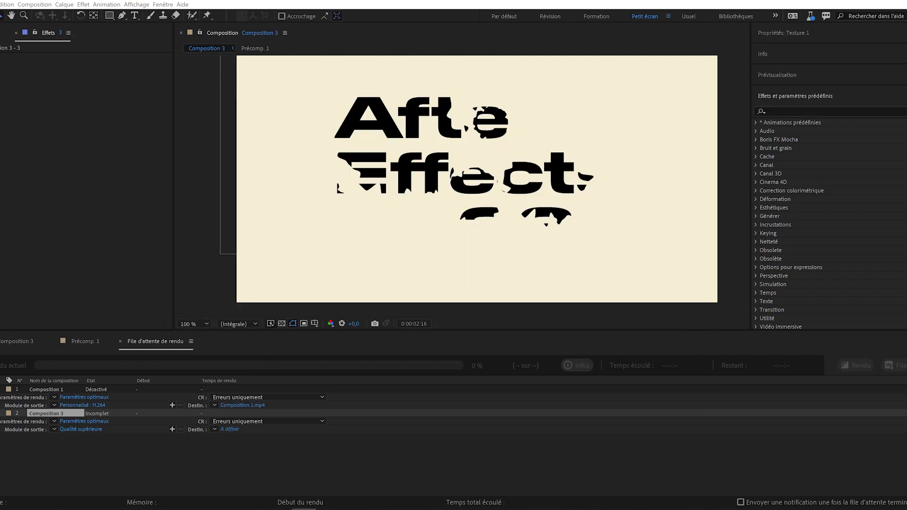